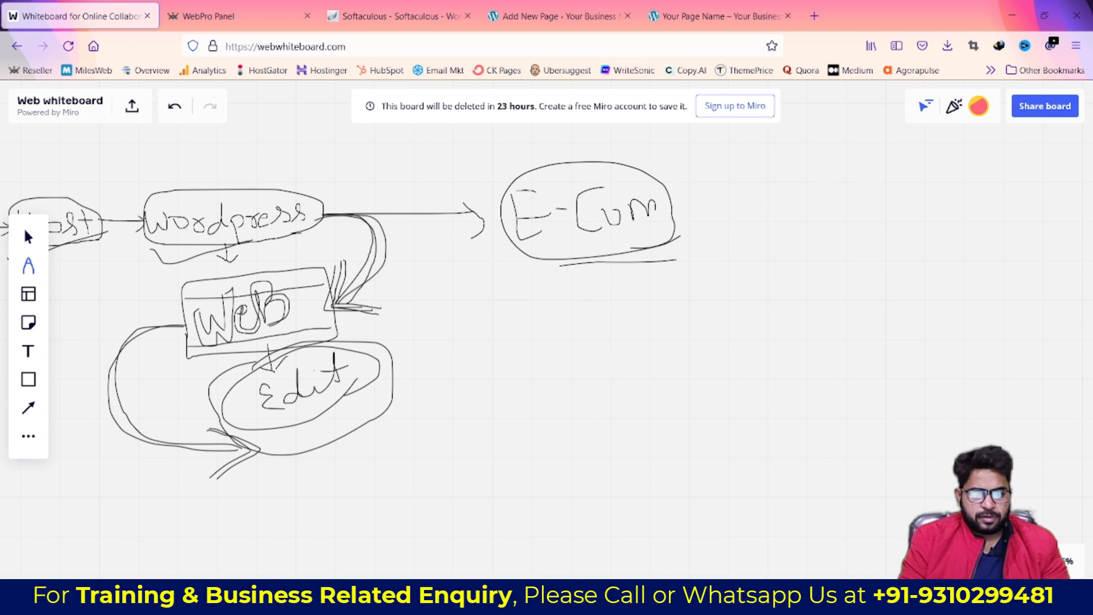
Reinforce the arrowhead pointing to the E-Com bubble and draw a second outline around the bubble on the whiteboard
{"action": "mouse_move", "coordinate": [602, 214]}
{"action": "left_mouse_down"}
{"action": "mouse_move", "coordinate": [609, 200]}
{"action": "mouse_move", "coordinate": [621, 210]}
{"action": "left_mouse_up"}
{"action": "mouse_move", "coordinate": [458, 194]}
{"action": "left_mouse_down"}
{"action": "mouse_move", "coordinate": [473, 200]}
{"action": "mouse_move", "coordinate": [475, 234]}
{"action": "mouse_move", "coordinate": [468, 195]}
{"action": "mouse_move", "coordinate": [481, 231]}
{"action": "mouse_move", "coordinate": [801, 249]}
{"action": "mouse_move", "coordinate": [530, 251]}
{"action": "left_mouse_up"}
{"action": "key", "text": "space"}
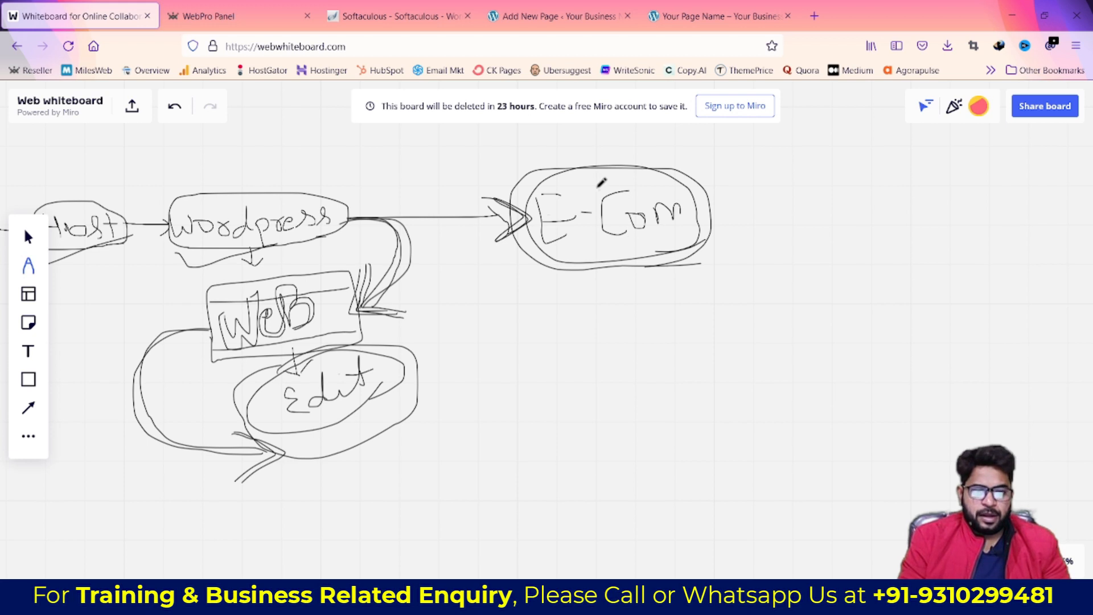
Switch to the demo WordPress site's published page and go to its admin dashboard
{"action": "left_click", "coordinate": [550, 16]}
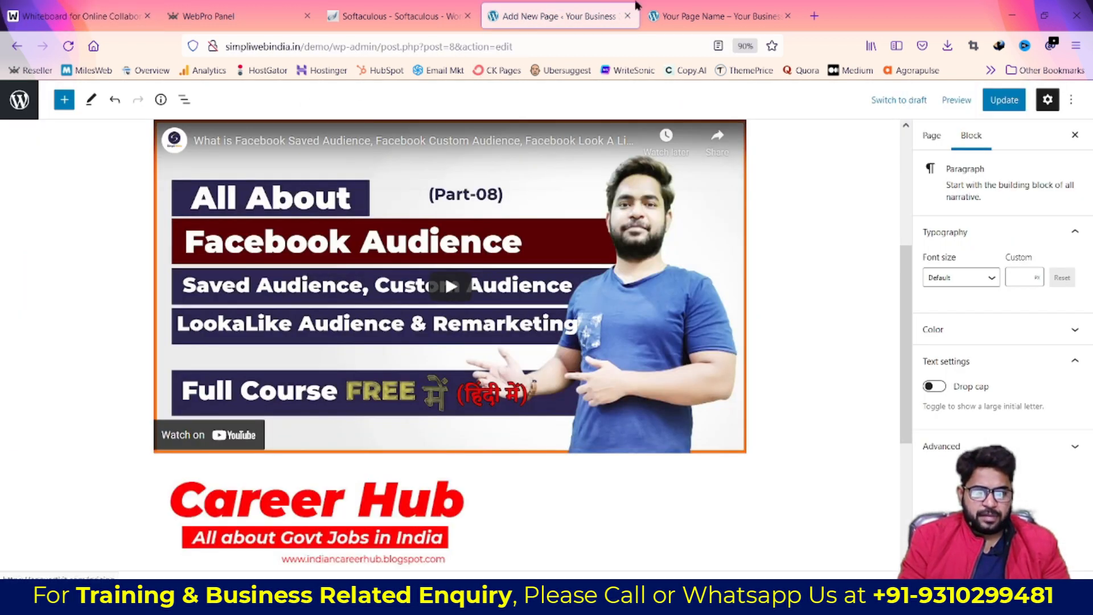
{"action": "left_click", "coordinate": [711, 16]}
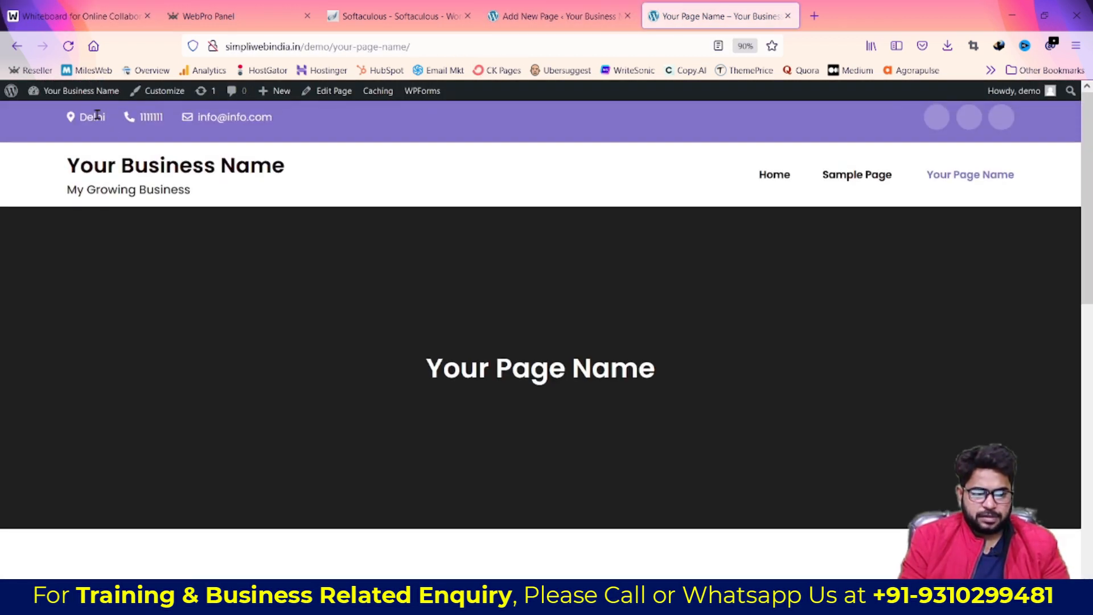
{"action": "mouse_move", "coordinate": [80, 96]}
{"action": "left_click", "coordinate": [55, 114]}
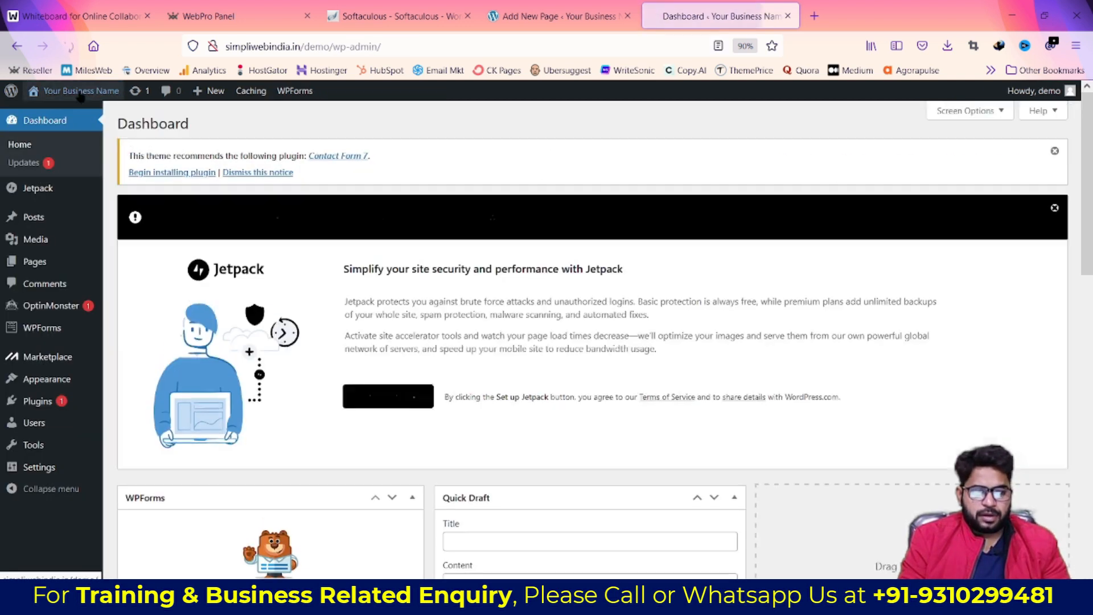
Open the site's front page in a new tab, look it over, and return to the dashboard
{"action": "mouse_move", "coordinate": [54, 94]}
{"action": "left_click", "coordinate": [49, 113]}
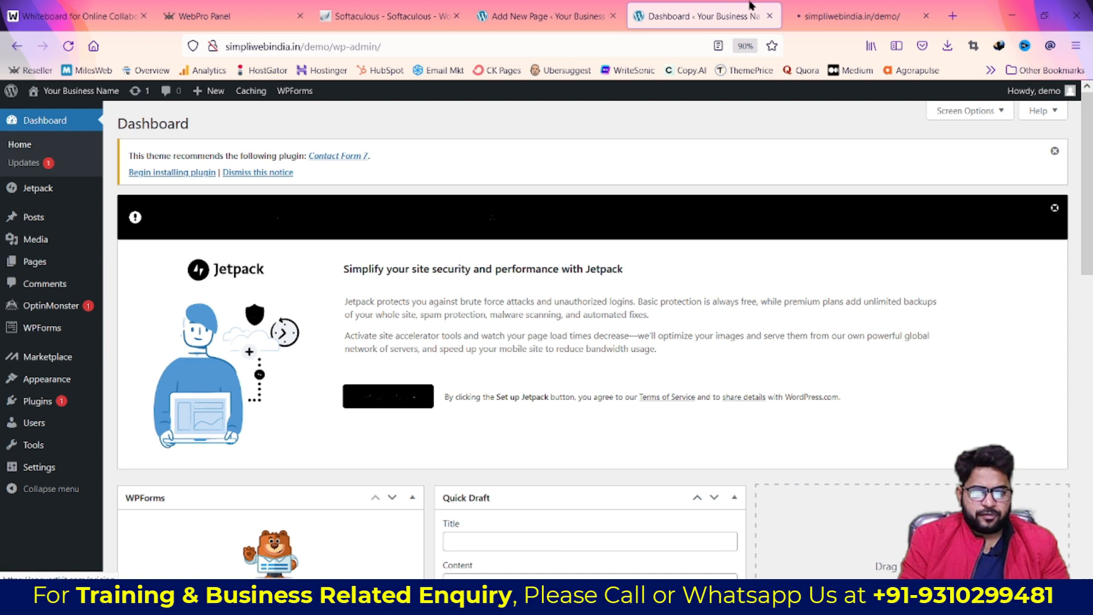
{"action": "scroll", "coordinate": [698, 313], "scroll_direction": "down", "scroll_amount": 3}
{"action": "scroll", "coordinate": [702, 320], "scroll_direction": "up", "scroll_amount": 3}
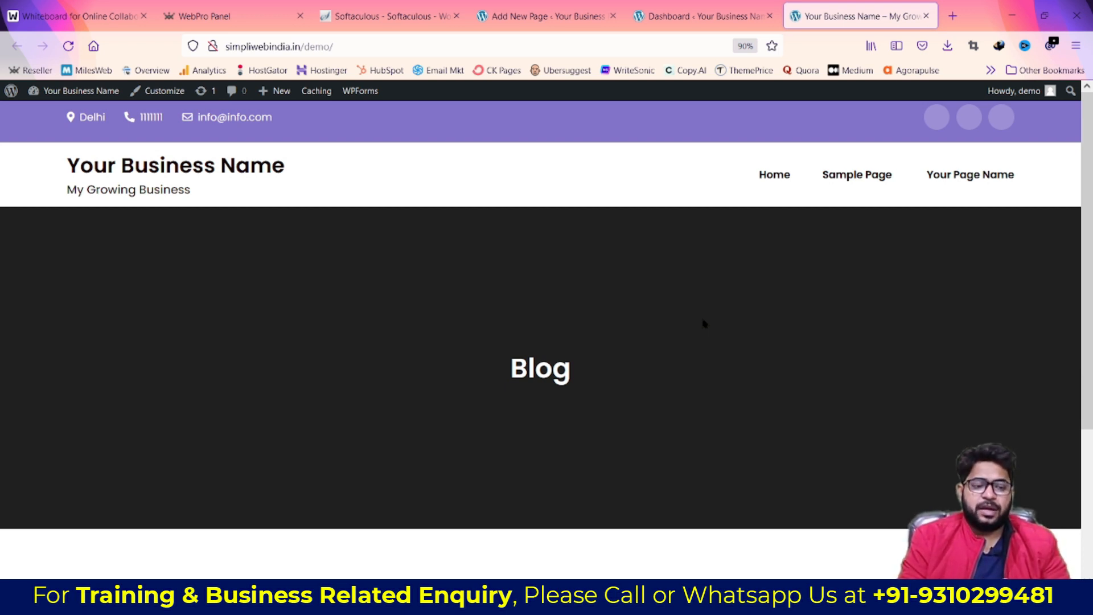
{"action": "left_click", "coordinate": [718, 16]}
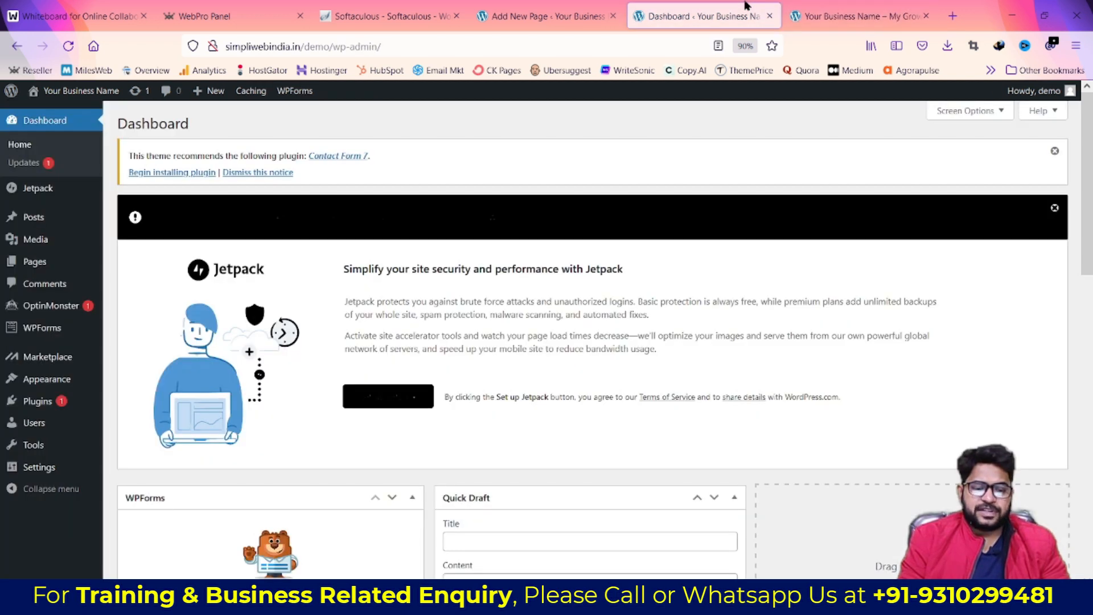
{"action": "left_click_drag", "start_coordinate": [200, 217], "coordinate": [436, 217]}
{"action": "left_click", "coordinate": [510, 217]}
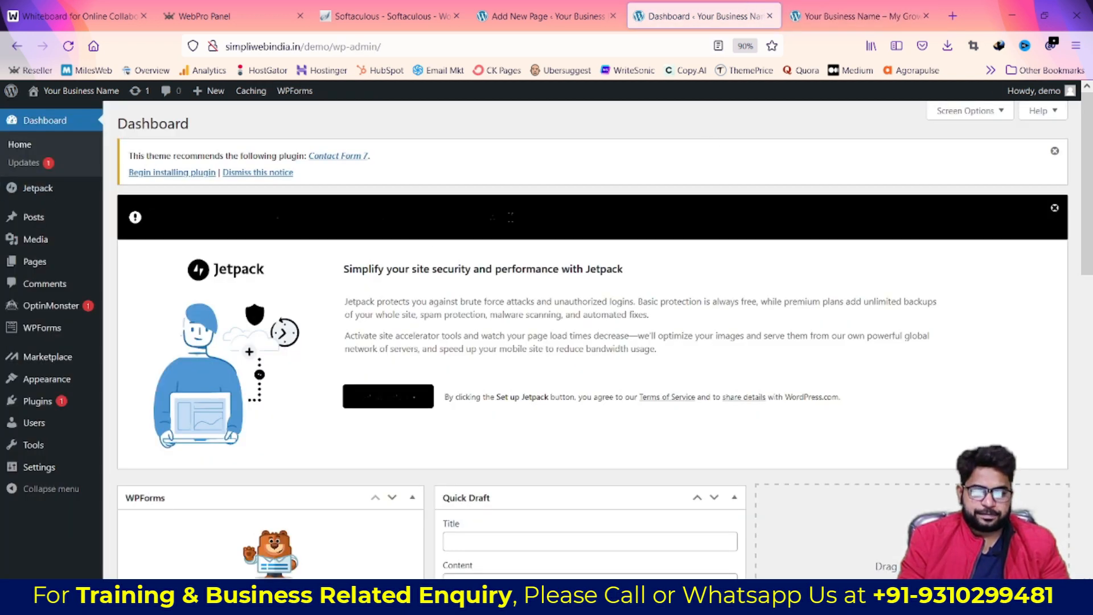
{"action": "key", "text": "alt+Tab"}
{"action": "key", "text": "alt+Tab"}
{"action": "key", "text": "alt+Tab"}
{"action": "key", "text": "alt+Tab"}
{"action": "key", "text": "alt+Tab"}
{"action": "key", "text": "alt+Tab"}
{"action": "key", "text": "alt+Tab"}
{"action": "key", "text": "alt+Tab"}
{"action": "key", "text": "alt+Tab"}
{"action": "key", "text": "alt+Tab"}
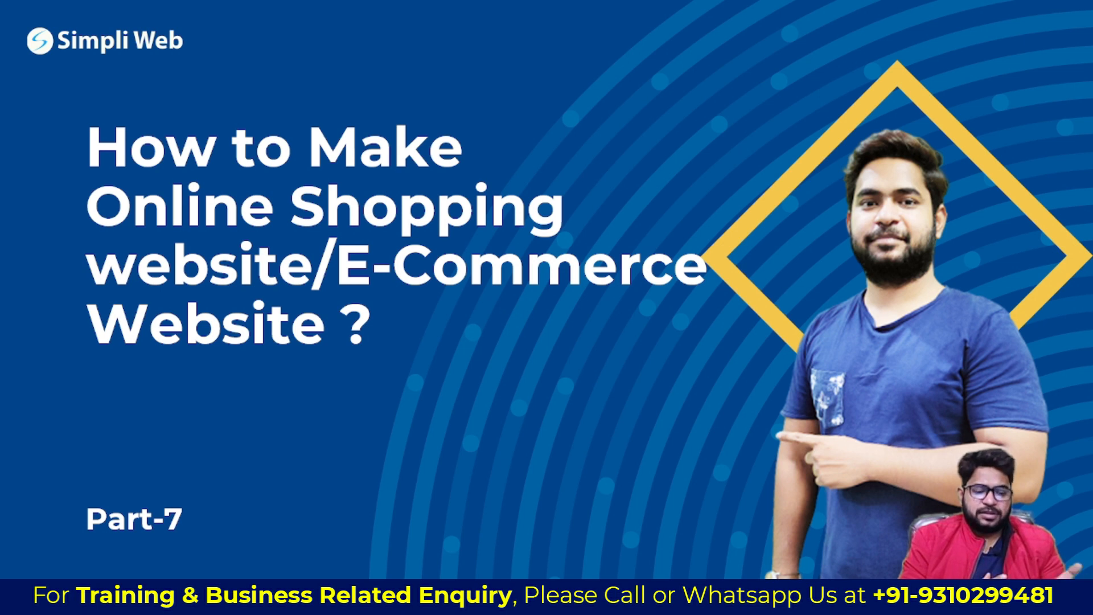
{"action": "key", "text": "alt+Tab"}
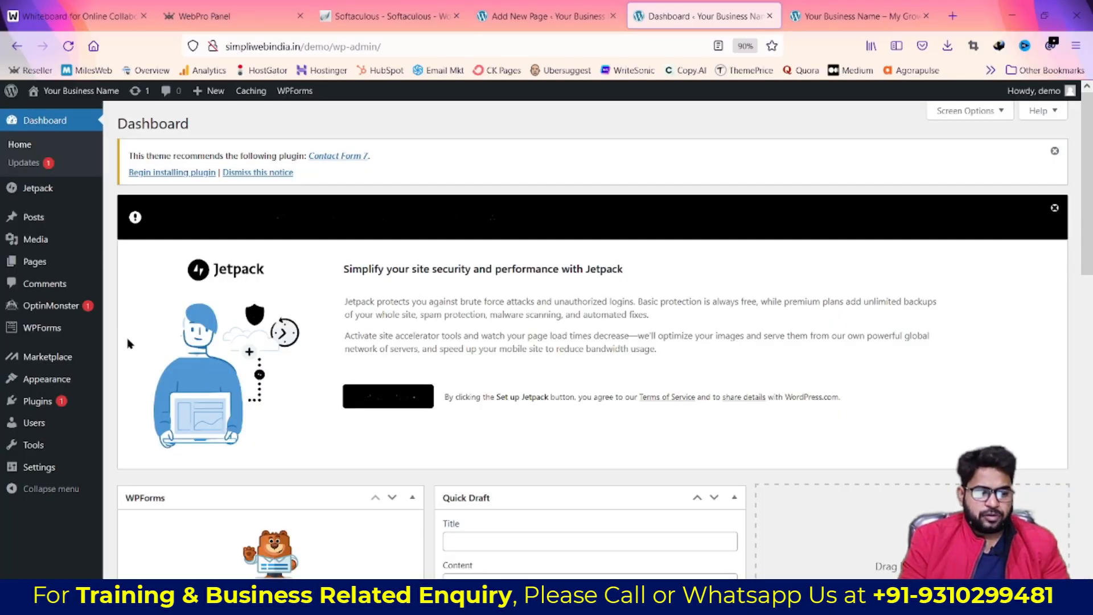
Open the WordPress.org theme directory for the site and search it for "shopping"
{"action": "mouse_move", "coordinate": [60, 392]}
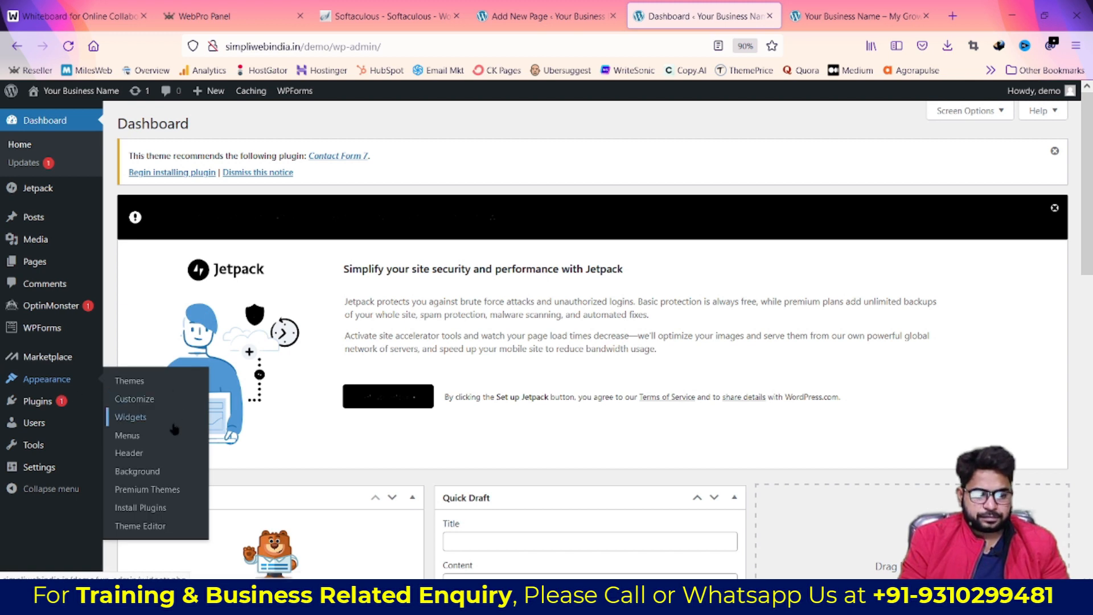
{"action": "left_click", "coordinate": [126, 383]}
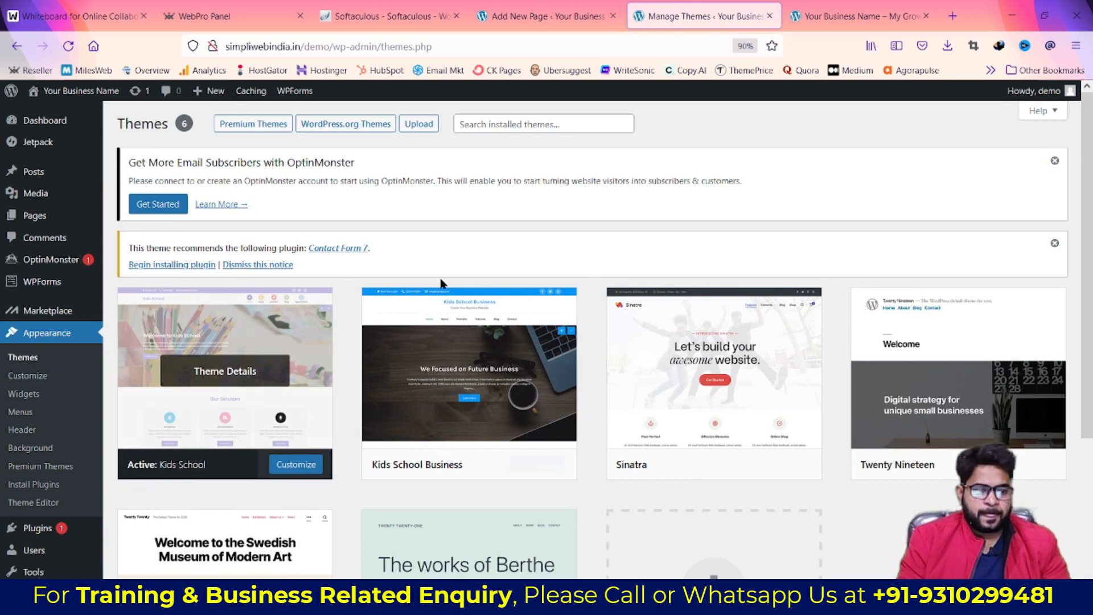
{"action": "left_click", "coordinate": [344, 127]}
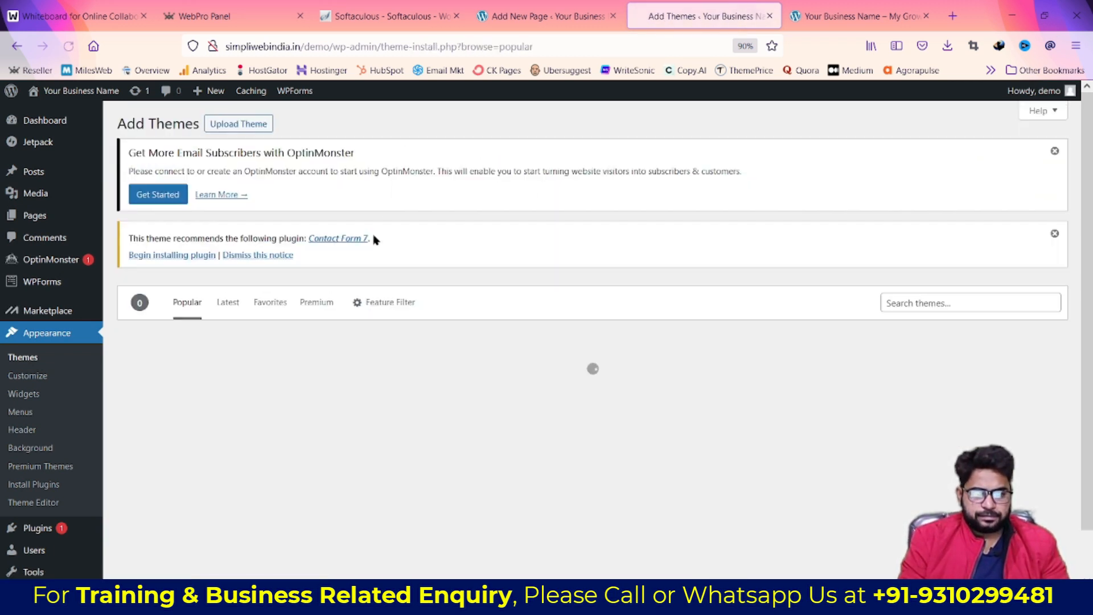
{"action": "left_click", "coordinate": [938, 303]}
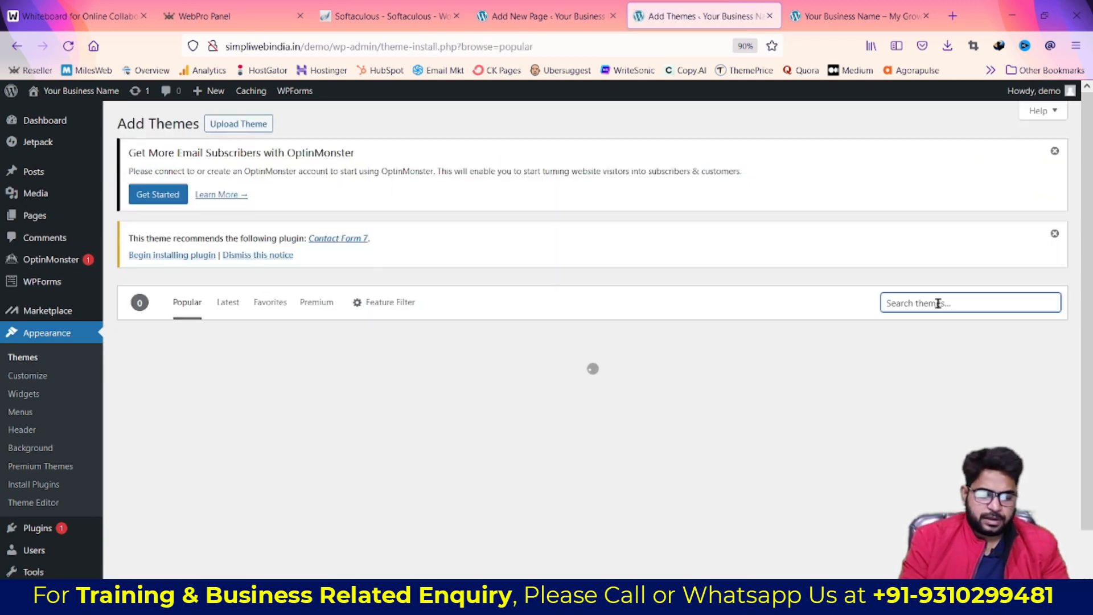
{"action": "type", "text": "shopping"}
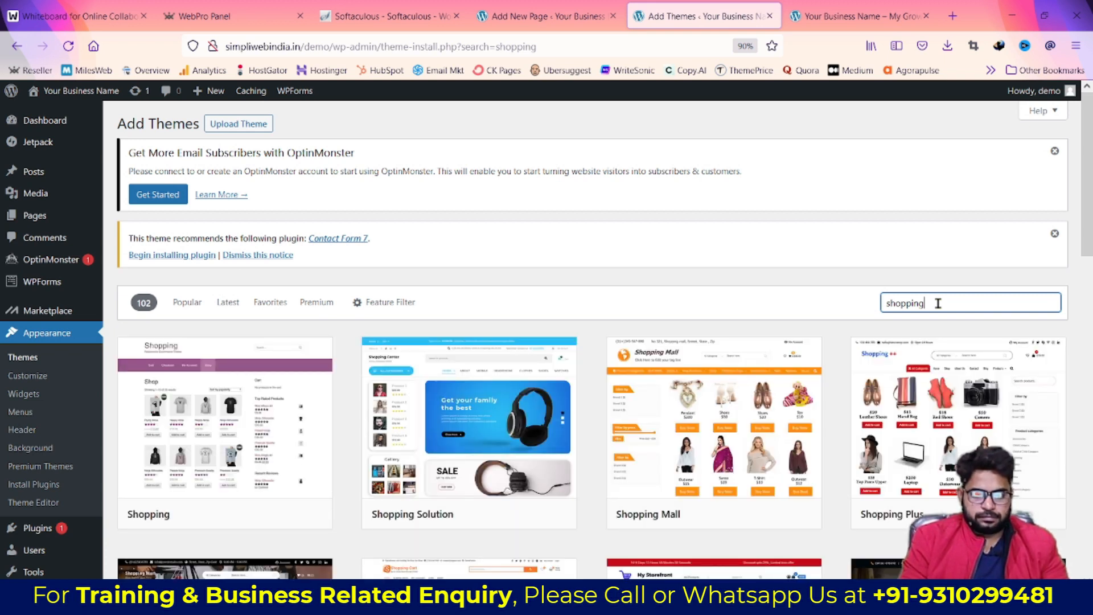
Preview the Shopping and Shopping Solution themes from the search results and examine their demo layouts
{"action": "scroll", "coordinate": [1002, 331], "scroll_direction": "down", "scroll_amount": 3}
{"action": "mouse_move", "coordinate": [692, 314]}
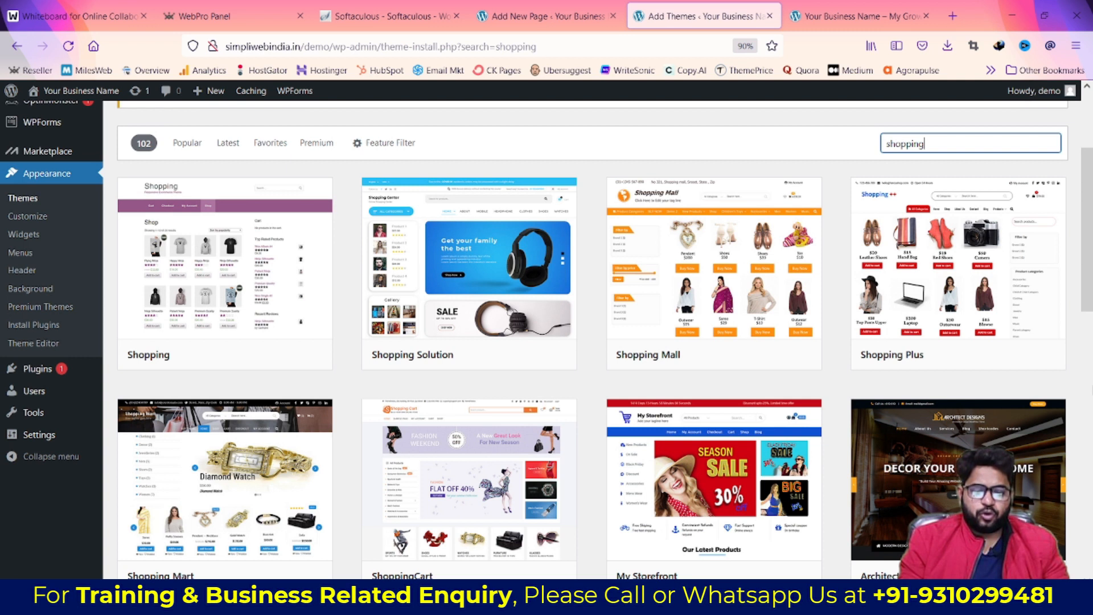
{"action": "mouse_move", "coordinate": [263, 268]}
{"action": "left_click", "coordinate": [302, 362]}
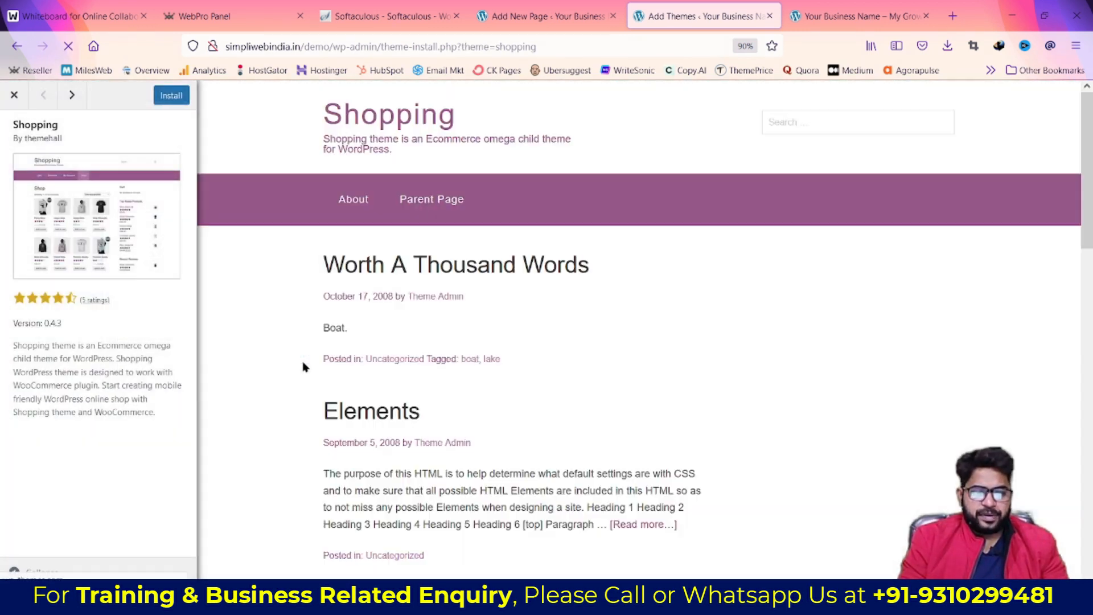
{"action": "scroll", "coordinate": [487, 371], "scroll_direction": "down", "scroll_amount": 6}
{"action": "scroll", "coordinate": [488, 373], "scroll_direction": "up", "scroll_amount": 6}
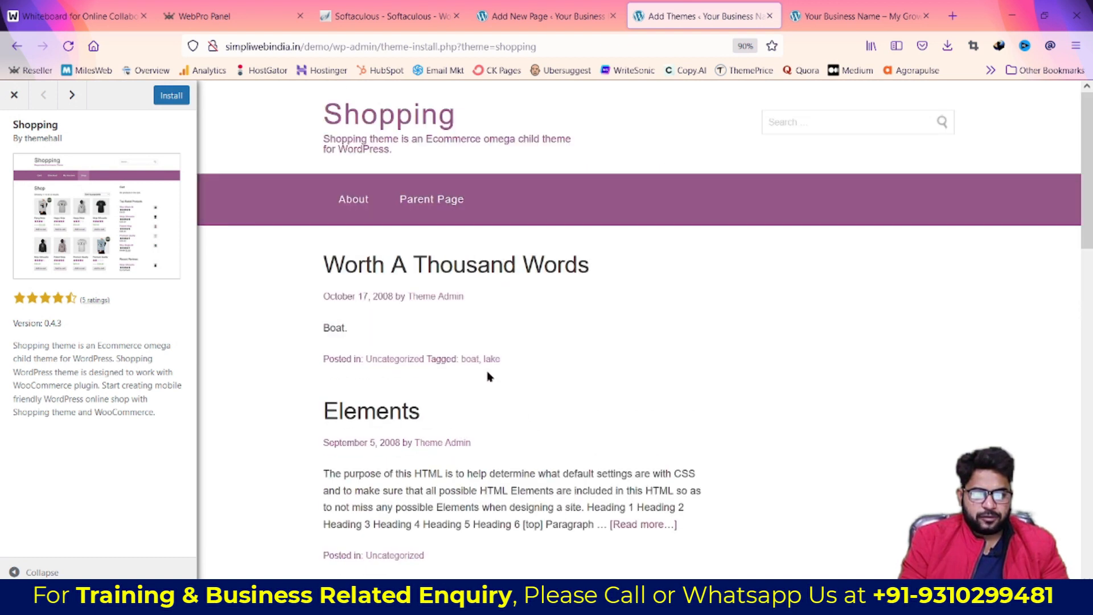
{"action": "left_click", "coordinate": [73, 106]}
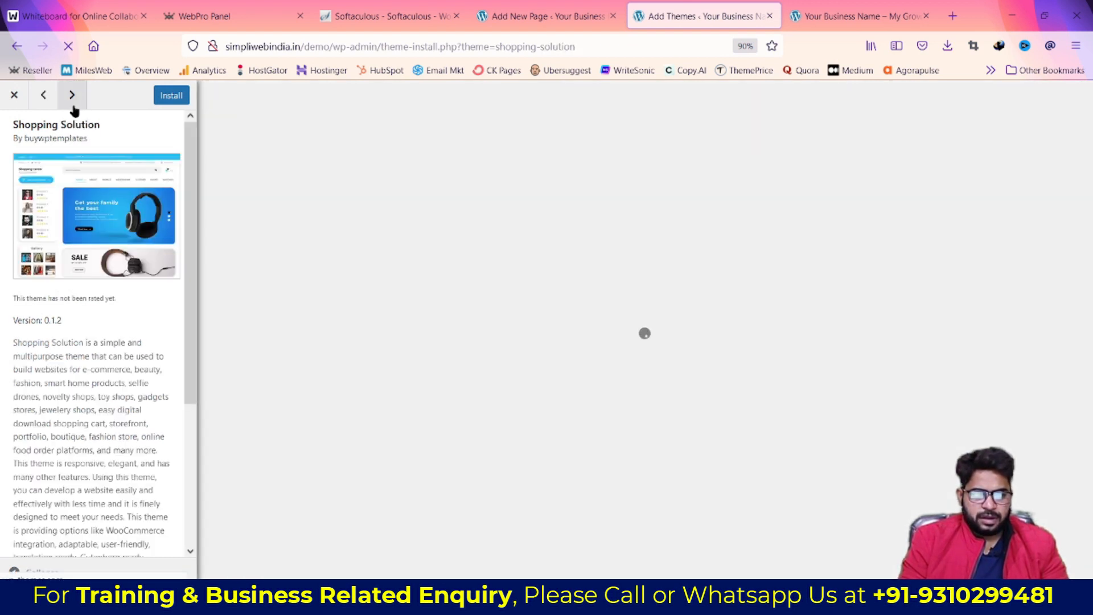
{"action": "scroll", "coordinate": [288, 297], "scroll_direction": "down", "scroll_amount": 4}
{"action": "scroll", "coordinate": [294, 313], "scroll_direction": "up", "scroll_amount": 4}
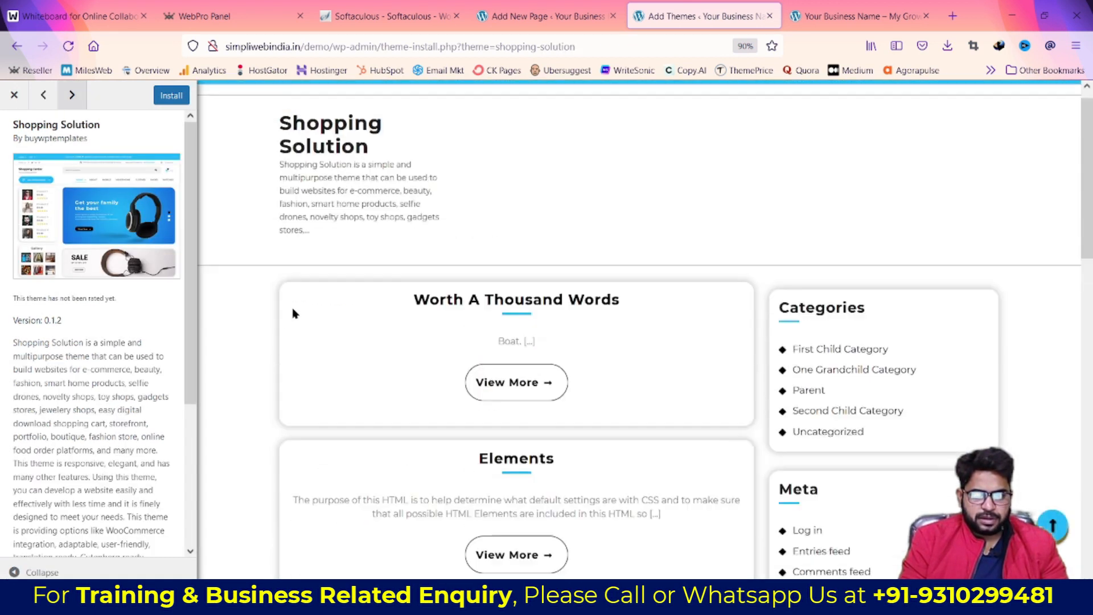
{"action": "scroll", "coordinate": [293, 313], "scroll_direction": "up", "scroll_amount": 1}
Examine the demo layouts of the Shopping Mall and Shopping Plus themes in the theme preview
{"action": "left_click", "coordinate": [84, 107]}
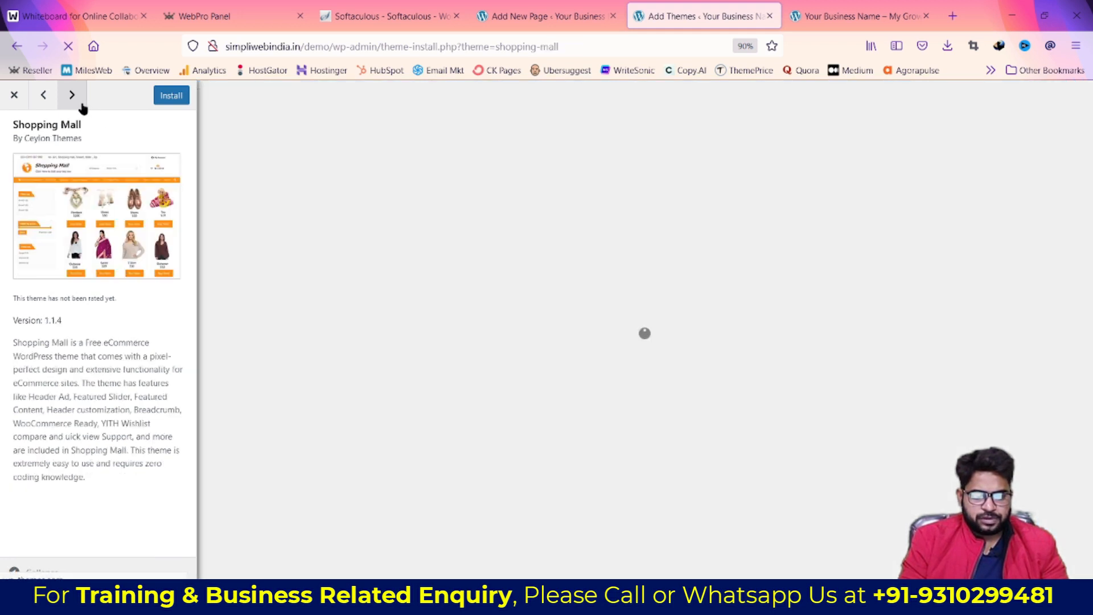
{"action": "scroll", "coordinate": [405, 344], "scroll_direction": "down", "scroll_amount": 5}
{"action": "scroll", "coordinate": [406, 344], "scroll_direction": "down", "scroll_amount": 20}
{"action": "left_click_drag", "start_coordinate": [1086, 407], "coordinate": [1086, 111]}
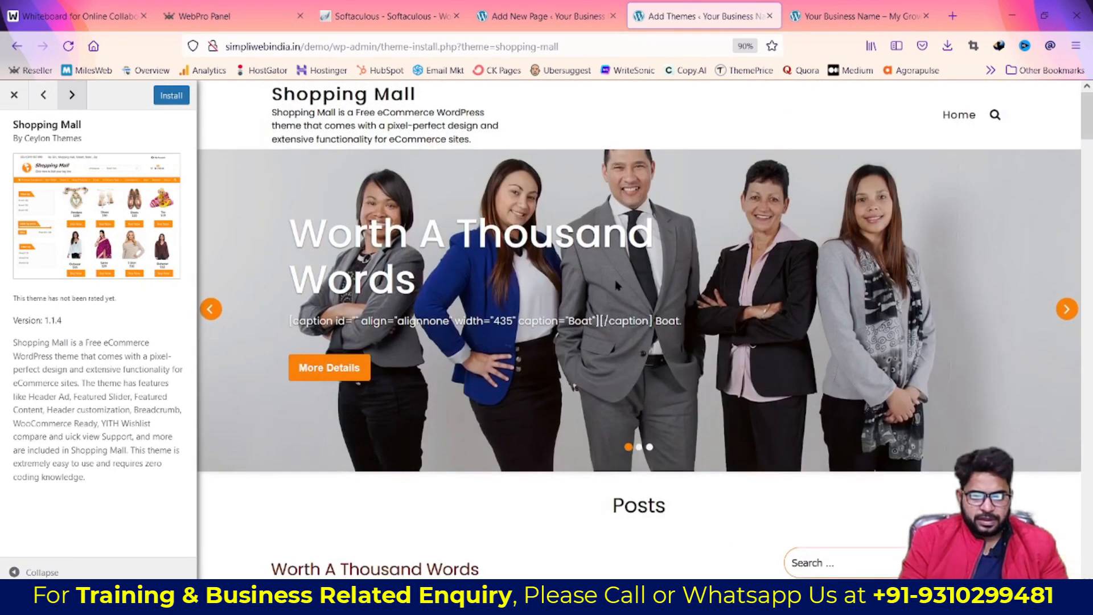
{"action": "left_click", "coordinate": [74, 96]}
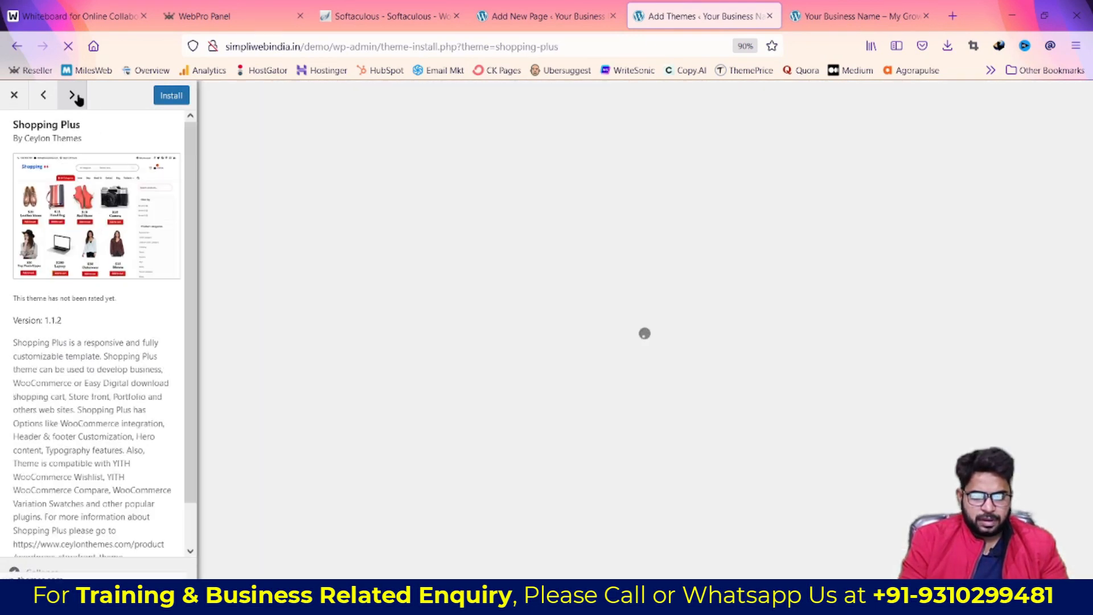
{"action": "scroll", "coordinate": [292, 250], "scroll_direction": "down", "scroll_amount": 10}
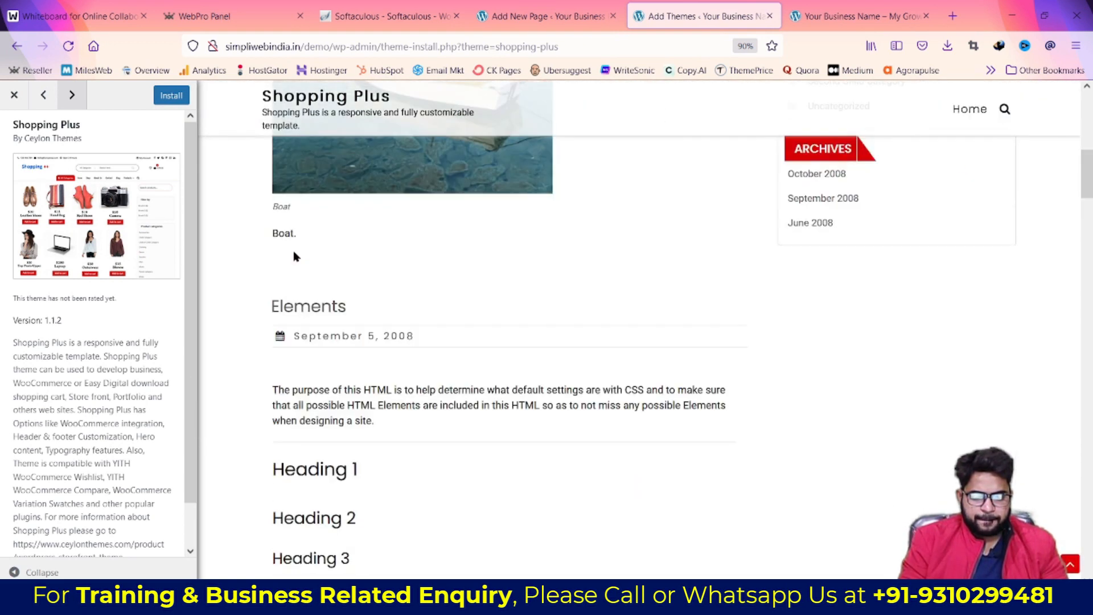
{"action": "scroll", "coordinate": [293, 250], "scroll_direction": "up", "scroll_amount": 10}
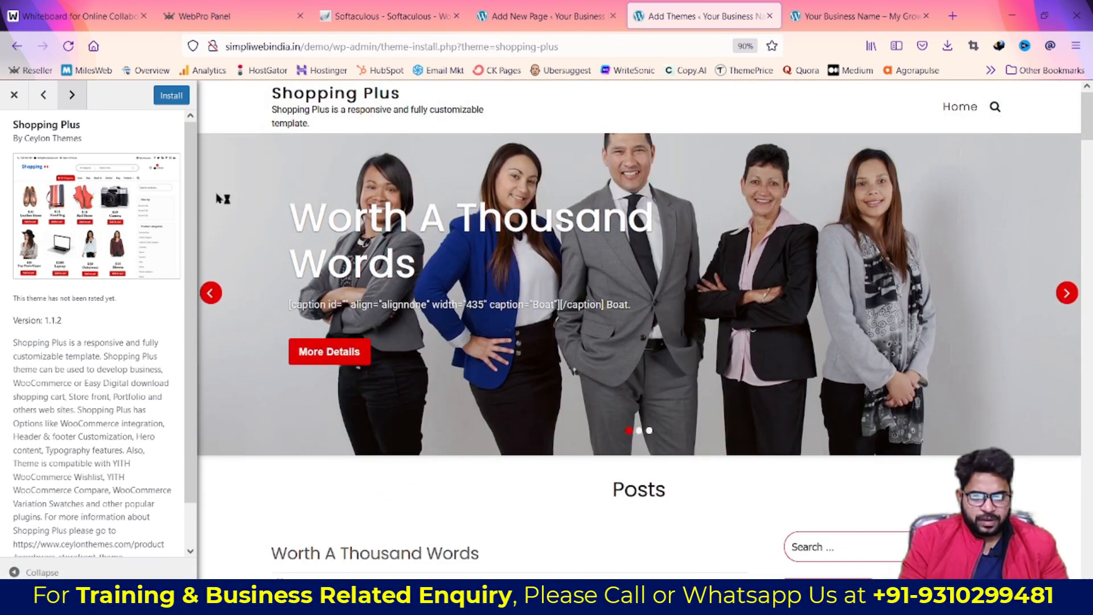
Advance the theme preview to Shopping Mart and ShoppingCart and examine their demo pages
{"action": "left_click", "coordinate": [74, 103]}
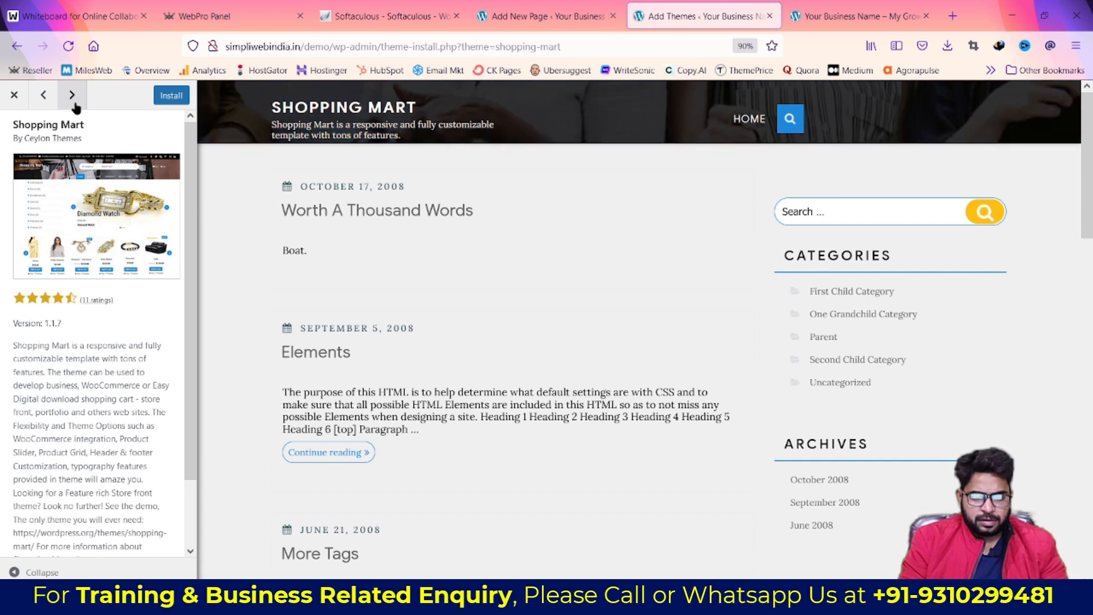
{"action": "left_click", "coordinate": [73, 96]}
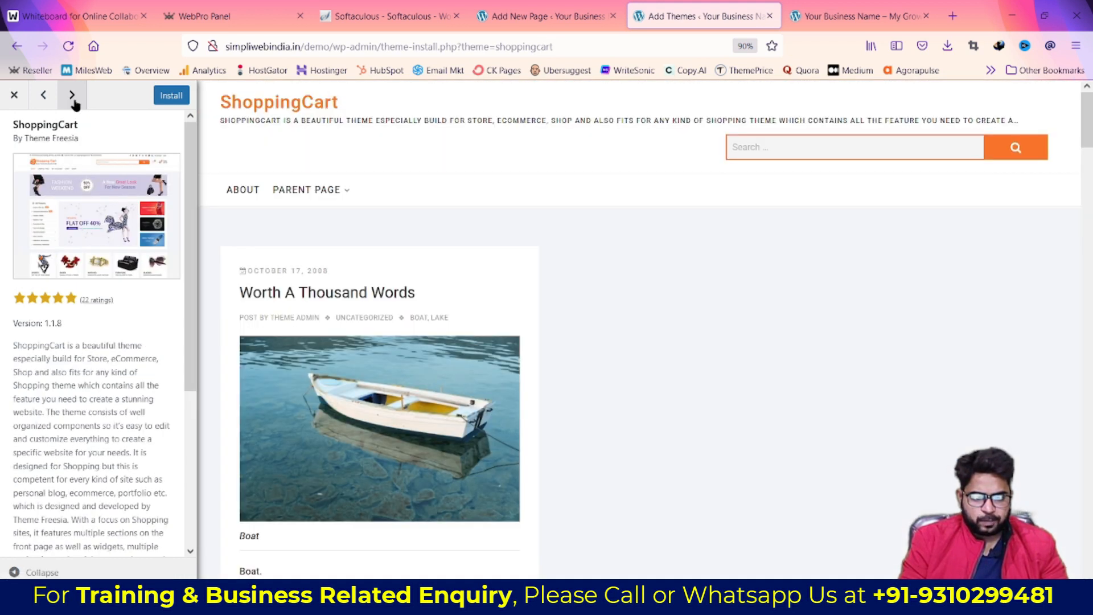
{"action": "scroll", "coordinate": [795, 314], "scroll_direction": "down", "scroll_amount": 6}
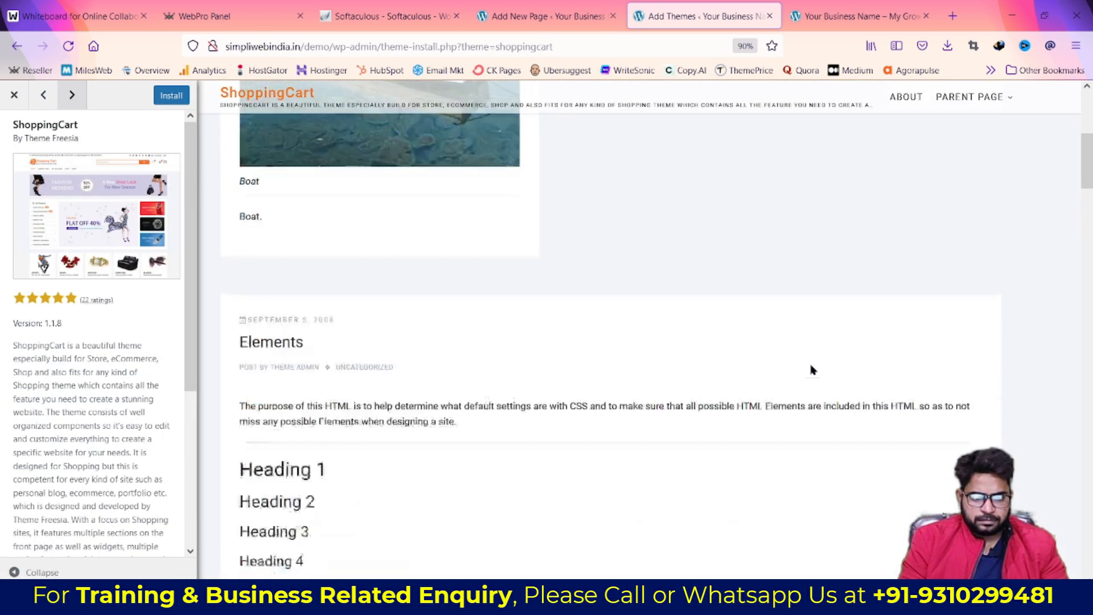
{"action": "scroll", "coordinate": [813, 368], "scroll_direction": "up", "scroll_amount": 6}
Examine the My Storefront and Architect Designs theme previews through their full demo pages
{"action": "left_click", "coordinate": [78, 100]}
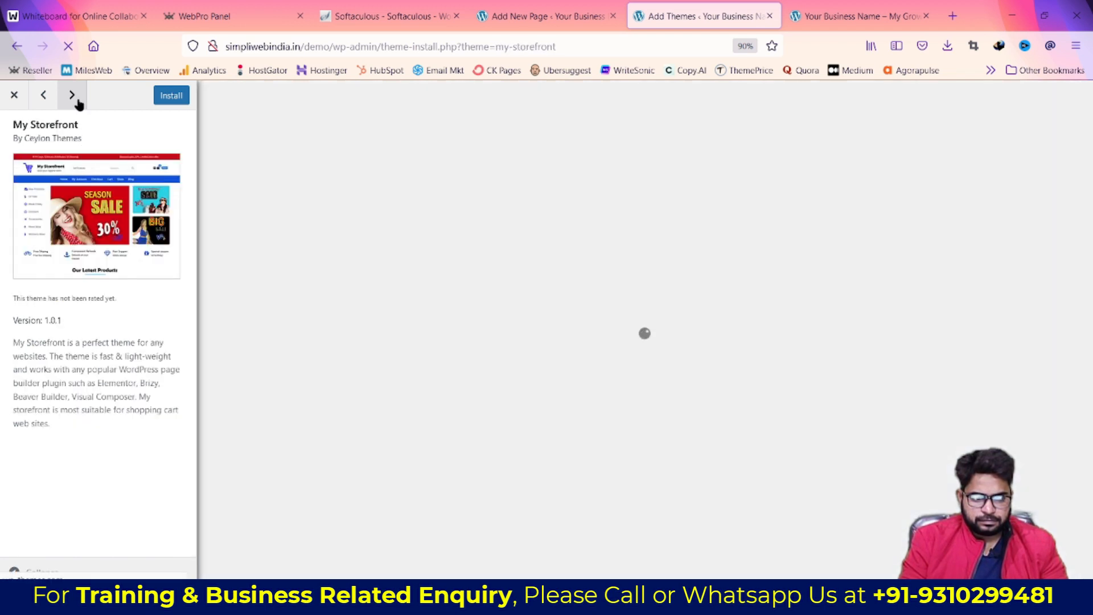
{"action": "scroll", "coordinate": [483, 374], "scroll_direction": "down", "scroll_amount": 15}
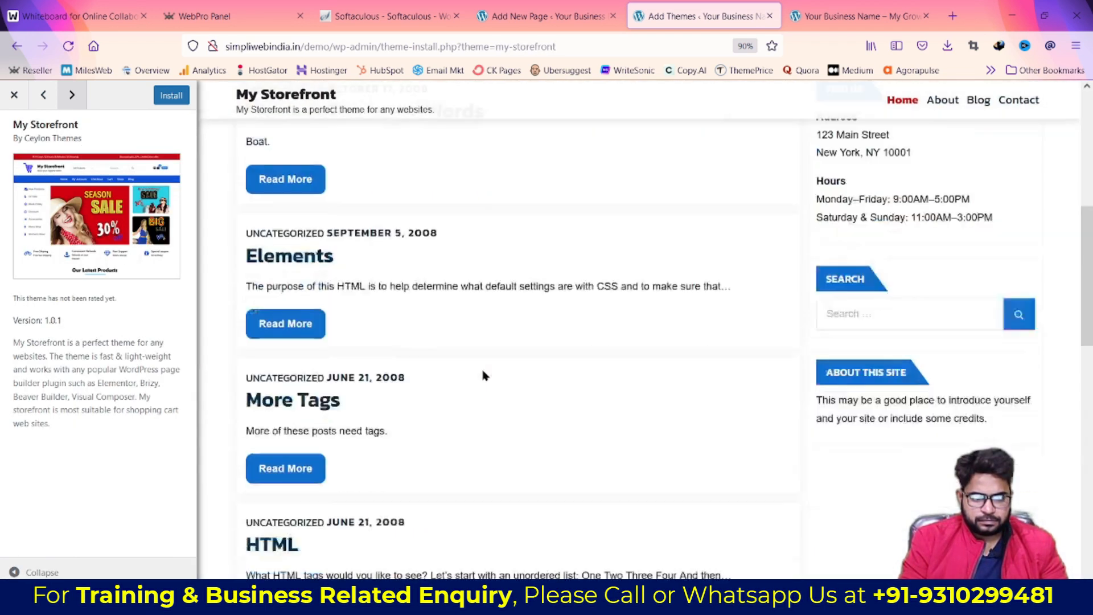
{"action": "scroll", "coordinate": [632, 462], "scroll_direction": "up", "scroll_amount": 15}
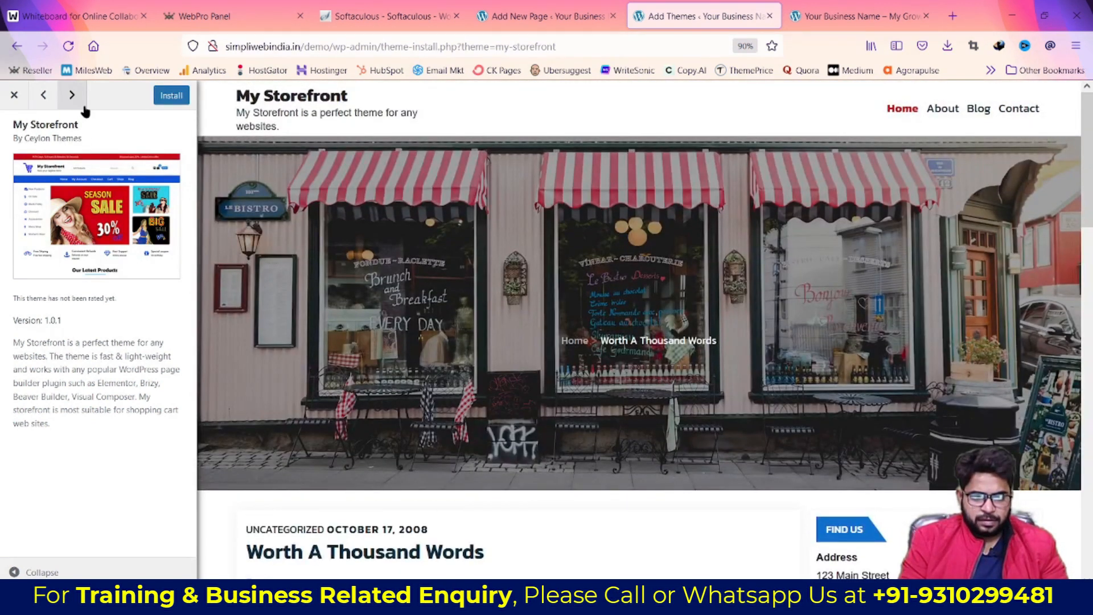
{"action": "left_click", "coordinate": [77, 98]}
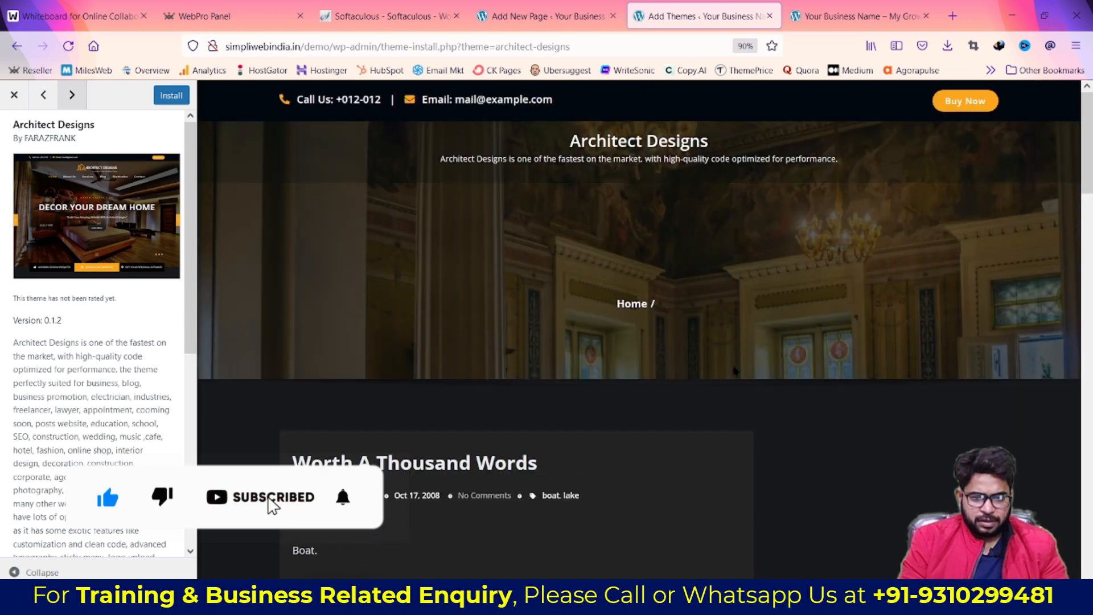
{"action": "scroll", "coordinate": [736, 371], "scroll_direction": "down", "scroll_amount": 18}
{"action": "scroll", "coordinate": [739, 381], "scroll_direction": "up", "scroll_amount": 8}
Preview the Jot Shop theme, then close the preview and browse further through the shopping themes list
{"action": "left_click", "coordinate": [72, 95]}
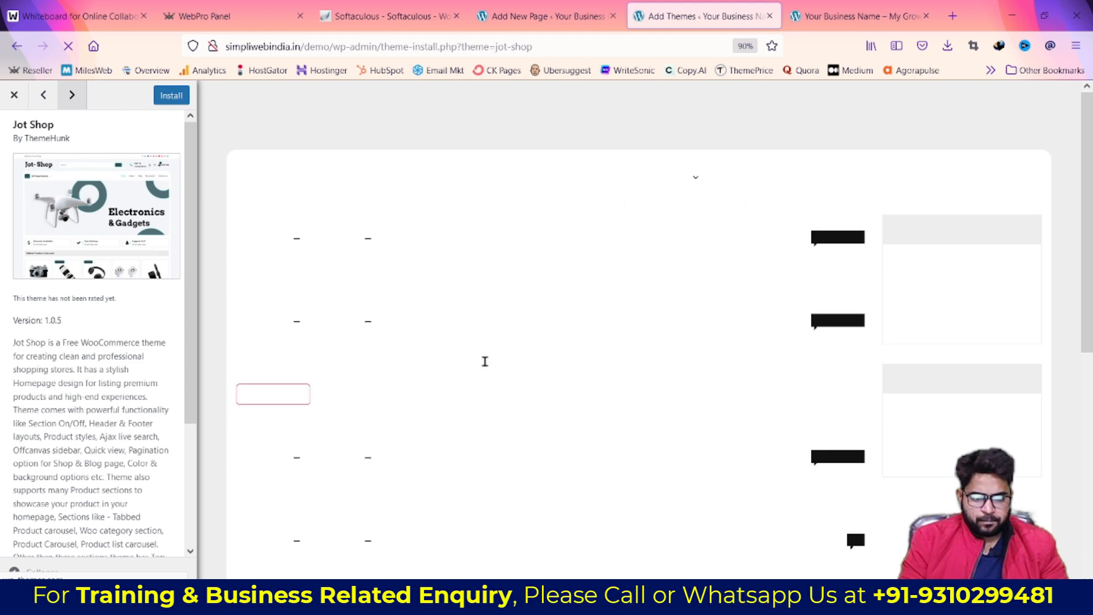
{"action": "left_click", "coordinate": [14, 95]}
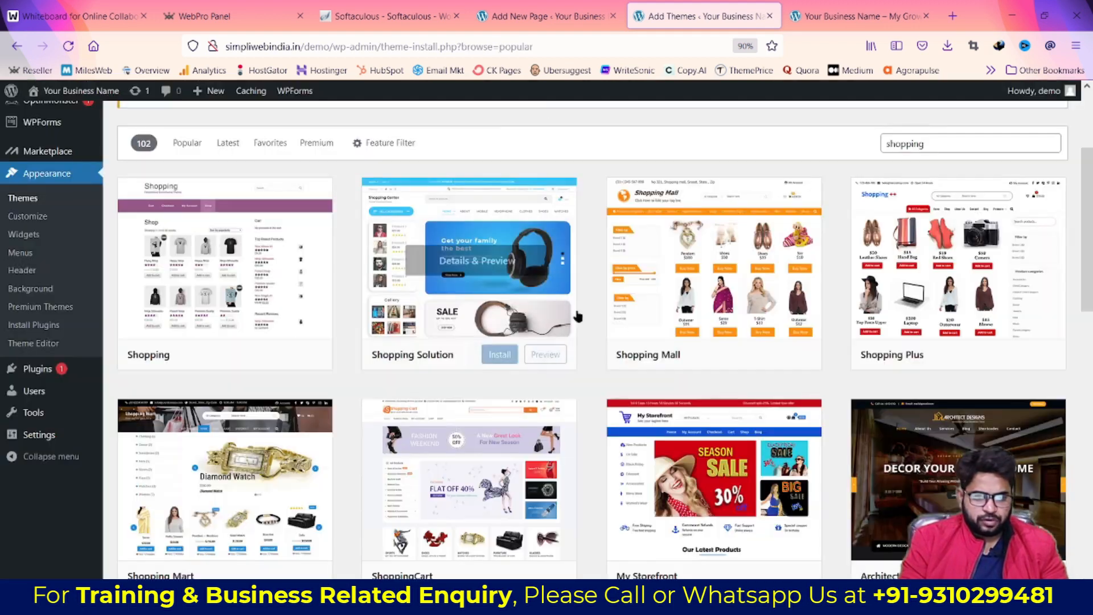
{"action": "scroll", "coordinate": [750, 413], "scroll_direction": "down", "scroll_amount": 4}
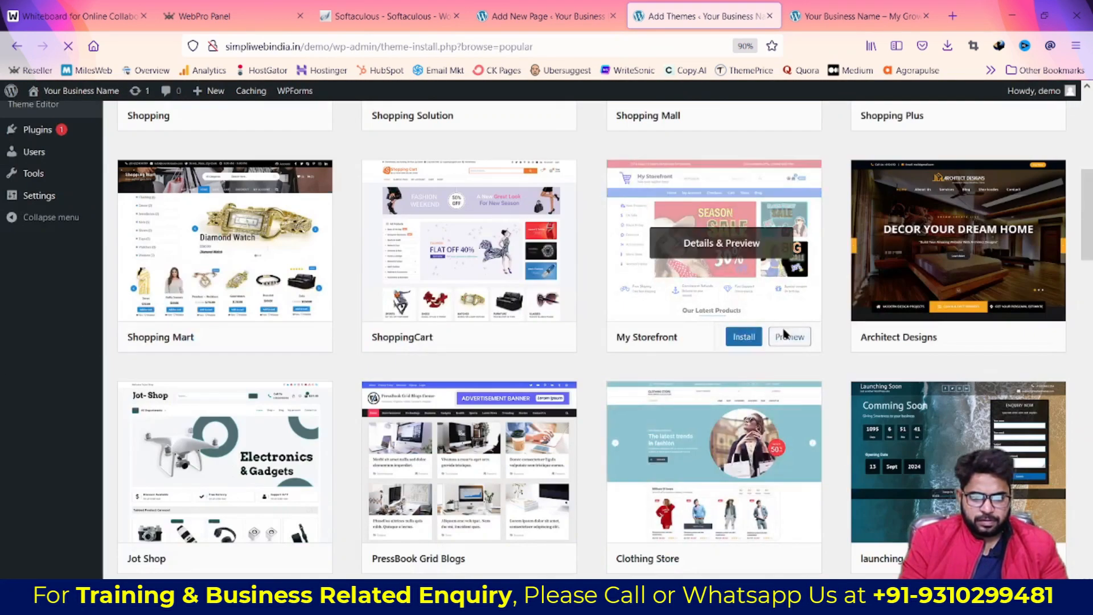
Preview the My Storefront theme, then install and activate it on the site
{"action": "left_click", "coordinate": [789, 336]}
{"action": "scroll", "coordinate": [691, 366], "scroll_direction": "down", "scroll_amount": 10}
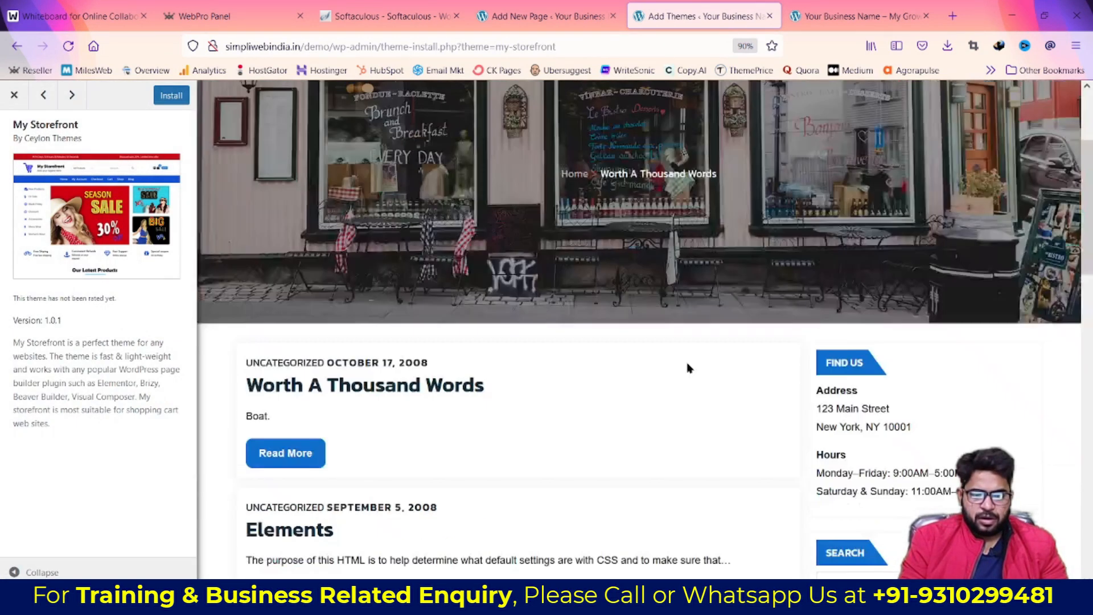
{"action": "scroll", "coordinate": [697, 394], "scroll_direction": "up", "scroll_amount": 10}
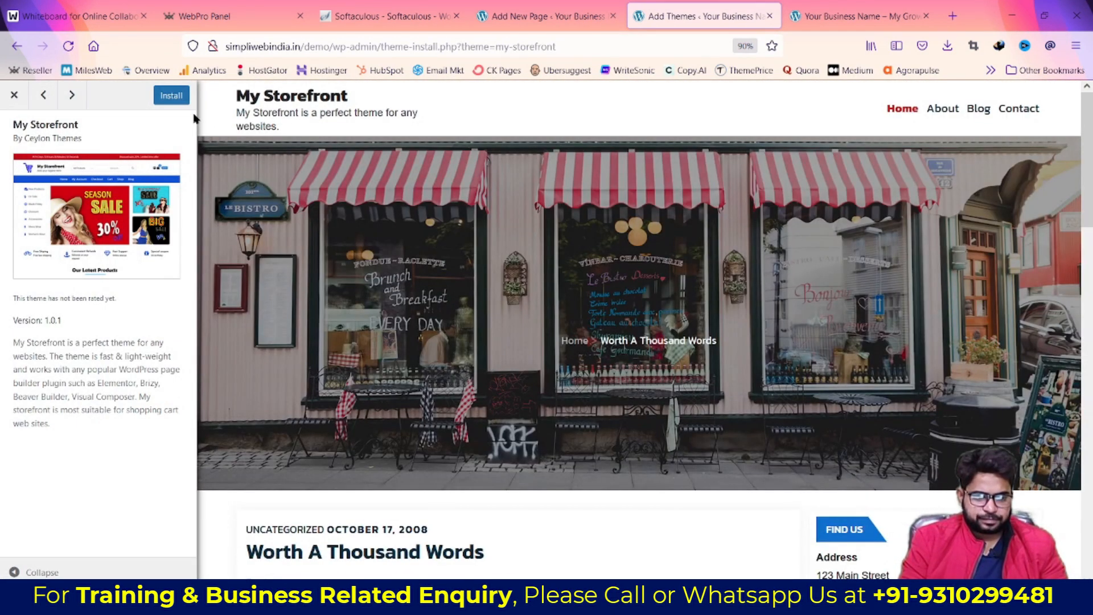
{"action": "left_click", "coordinate": [171, 95]}
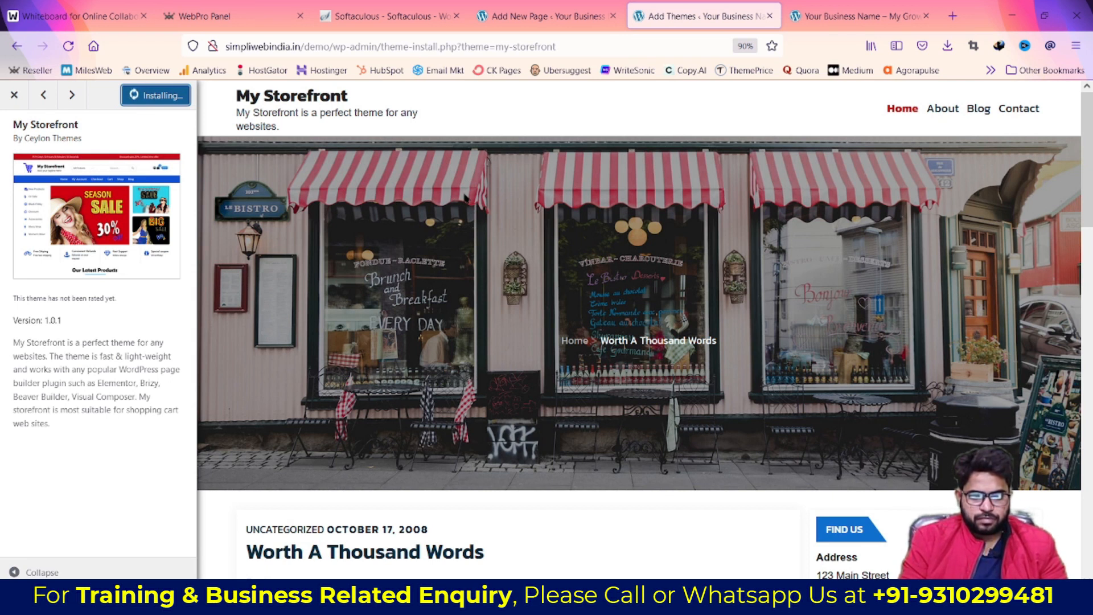
{"action": "left_click", "coordinate": [178, 100]}
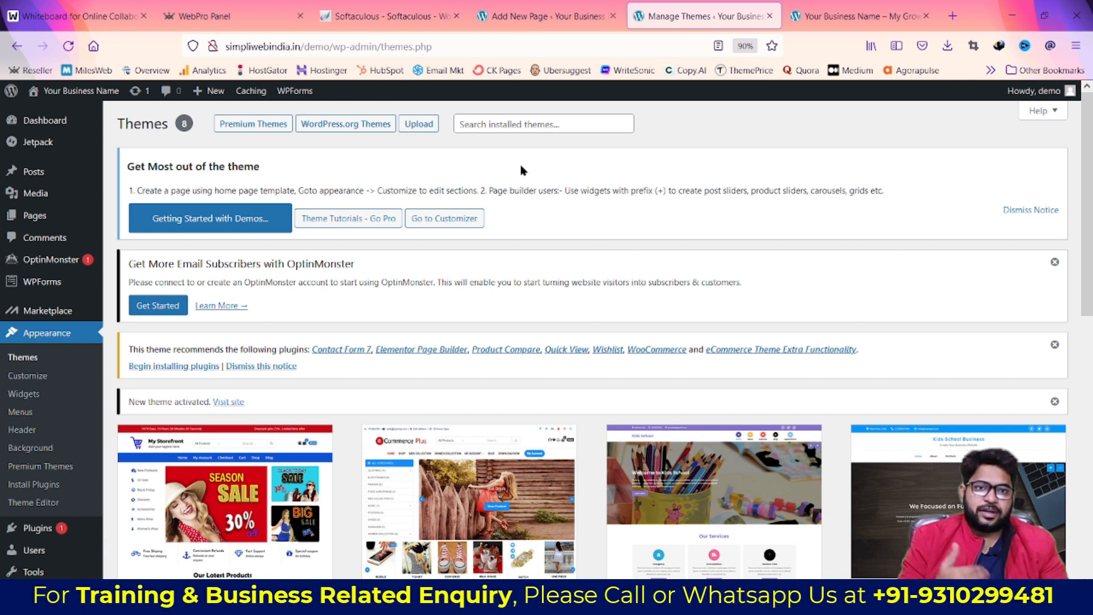
Look over the installed themes page, then reload the site's front page and examine it with the My Storefront theme
{"action": "scroll", "coordinate": [313, 456], "scroll_direction": "down", "scroll_amount": 4}
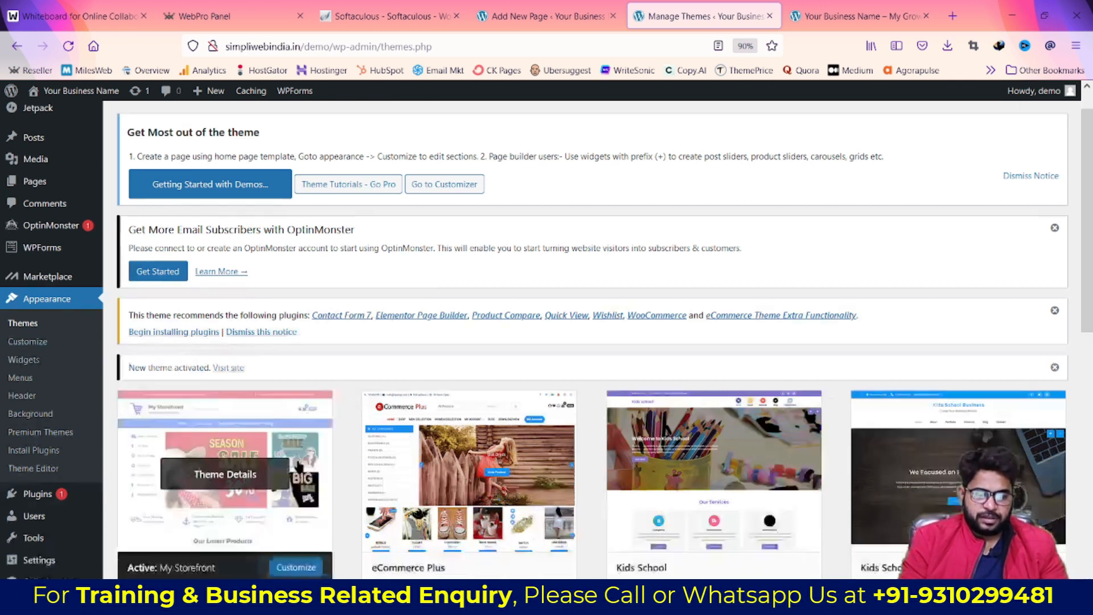
{"action": "scroll", "coordinate": [262, 381], "scroll_direction": "up", "scroll_amount": 2}
{"action": "scroll", "coordinate": [262, 381], "scroll_direction": "up", "scroll_amount": 2}
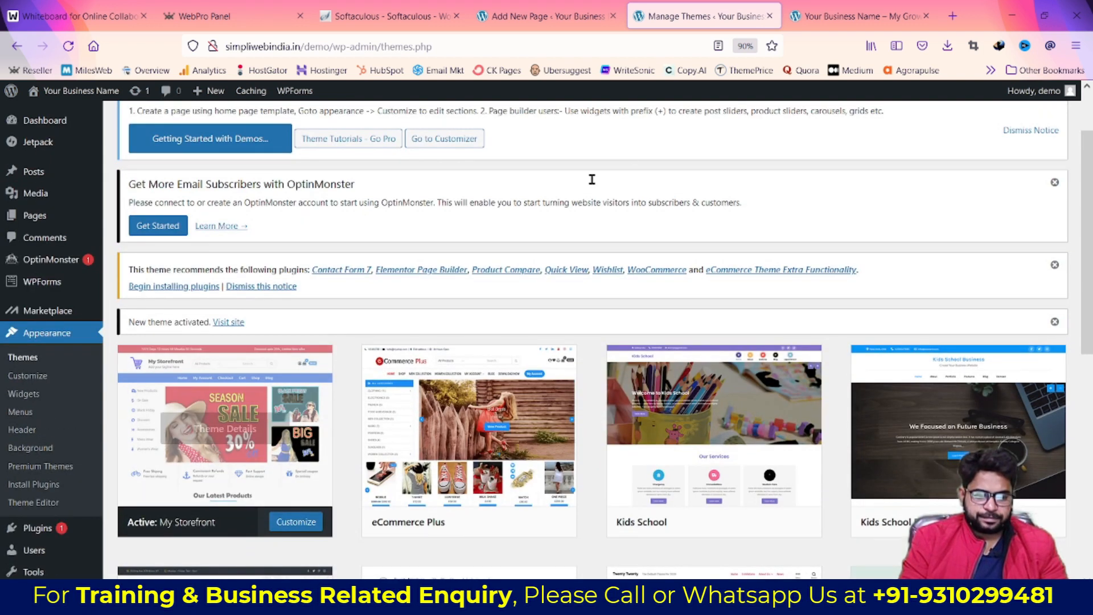
{"action": "left_click", "coordinate": [859, 16]}
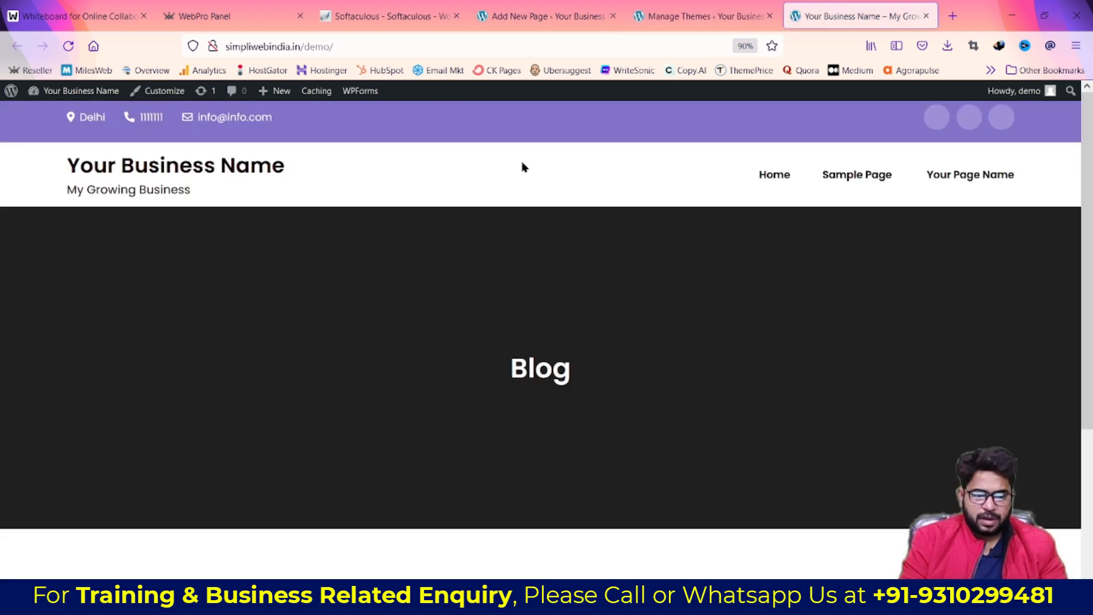
{"action": "left_click", "coordinate": [67, 47]}
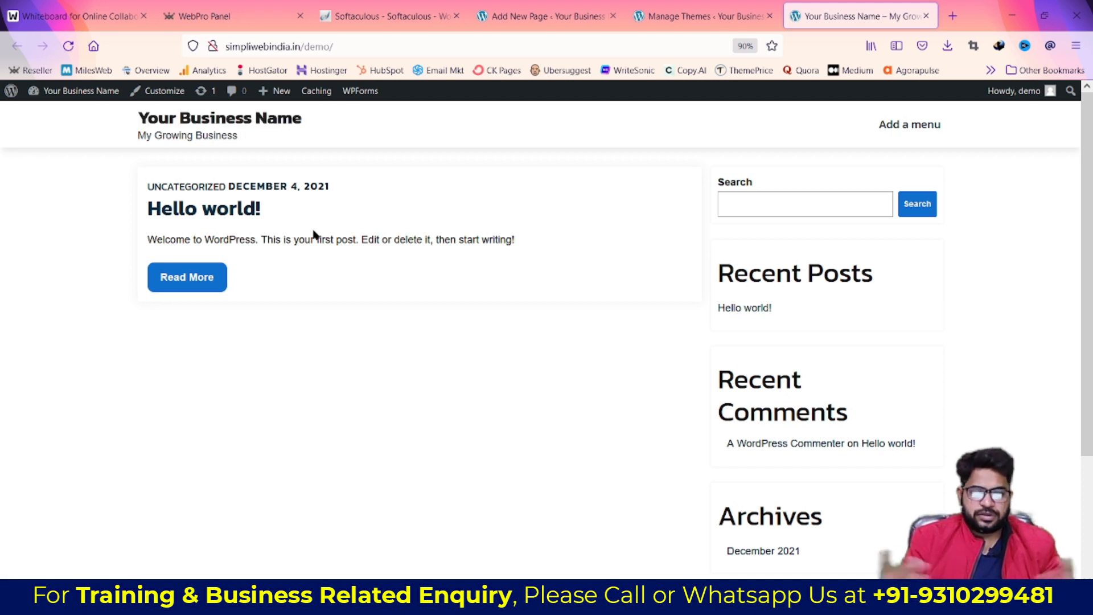
{"action": "scroll", "coordinate": [567, 290], "scroll_direction": "down", "scroll_amount": 3}
{"action": "scroll", "coordinate": [652, 275], "scroll_direction": "up", "scroll_amount": 3}
Return to the installed themes page and read which plugins the theme recommends, including WooCommerce
{"action": "left_click", "coordinate": [679, 4]}
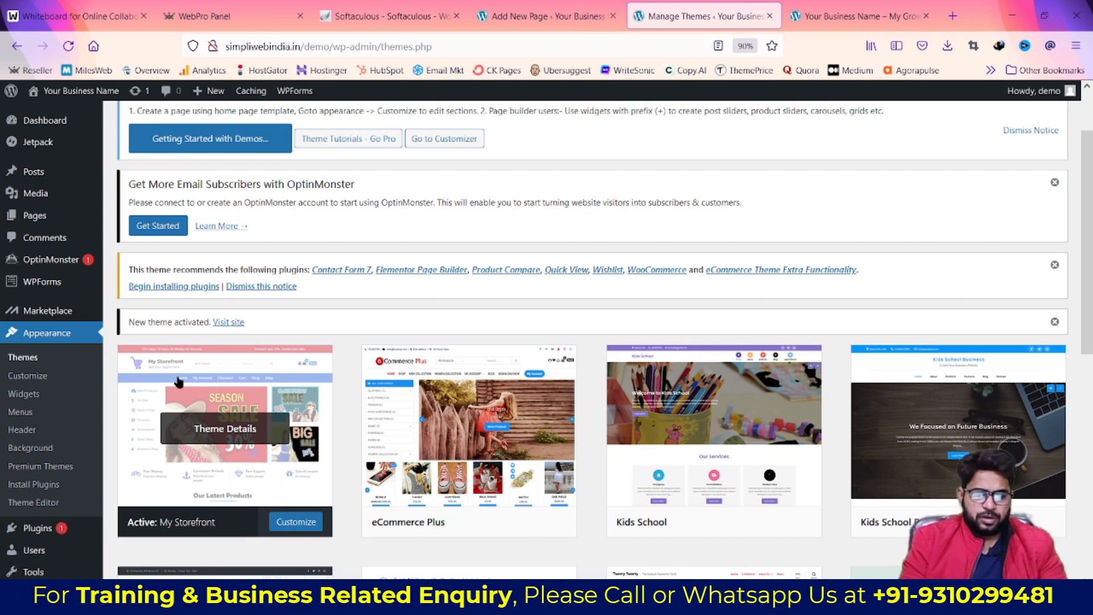
{"action": "mouse_move", "coordinate": [300, 289]}
{"action": "left_mouse_down"}
{"action": "mouse_move", "coordinate": [157, 291]}
{"action": "mouse_move", "coordinate": [128, 269]}
{"action": "mouse_move", "coordinate": [292, 269]}
{"action": "left_mouse_up"}
{"action": "left_click", "coordinate": [144, 270]}
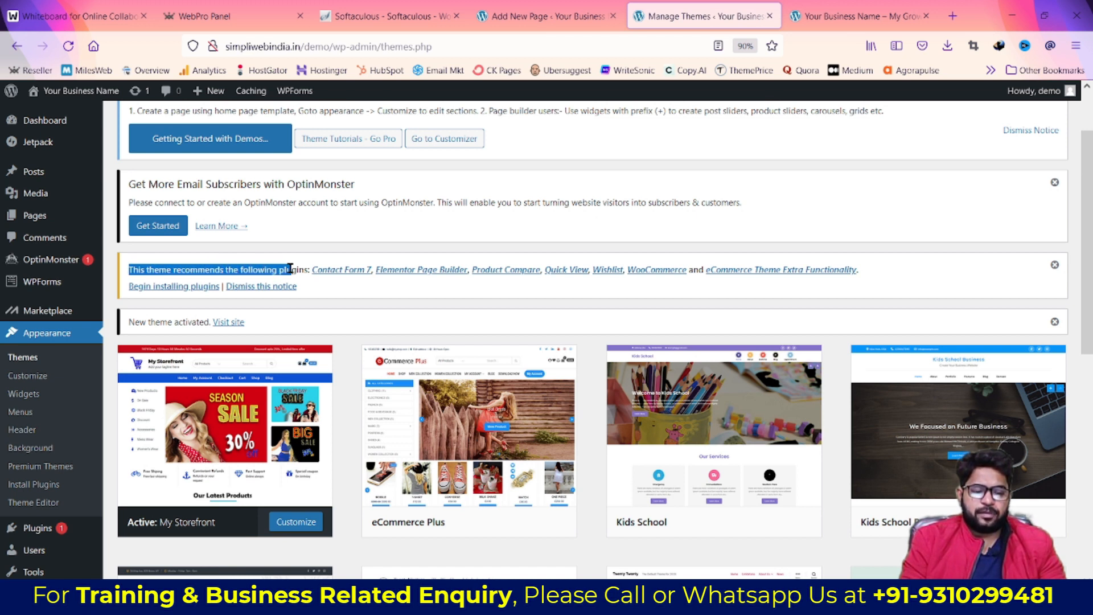
{"action": "left_click", "coordinate": [287, 270]}
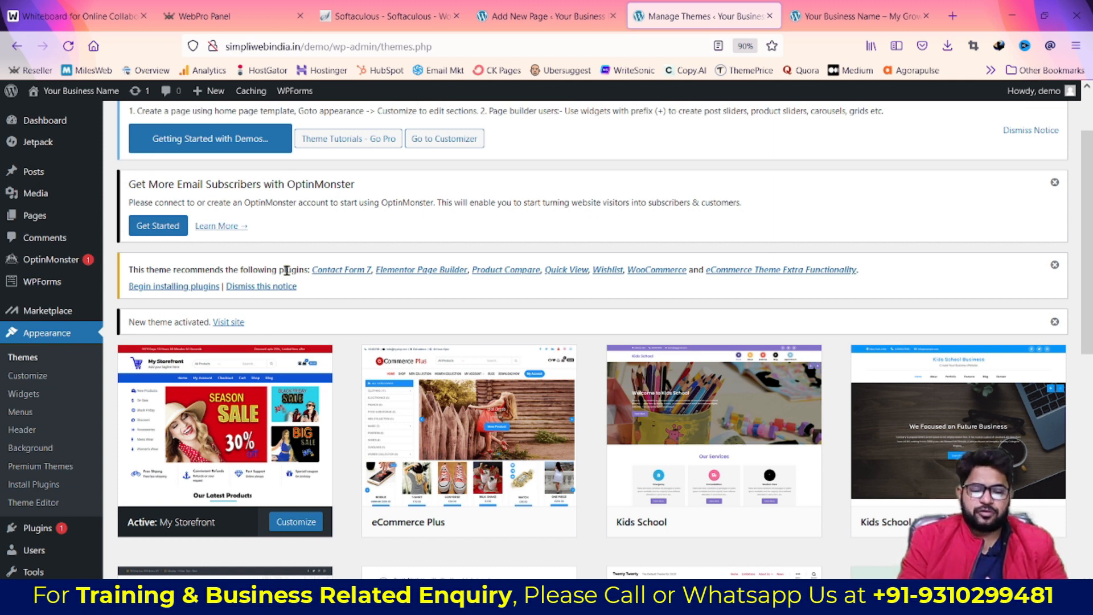
{"action": "left_click_drag", "start_coordinate": [860, 270], "coordinate": [313, 271]}
{"action": "left_click", "coordinate": [651, 248]}
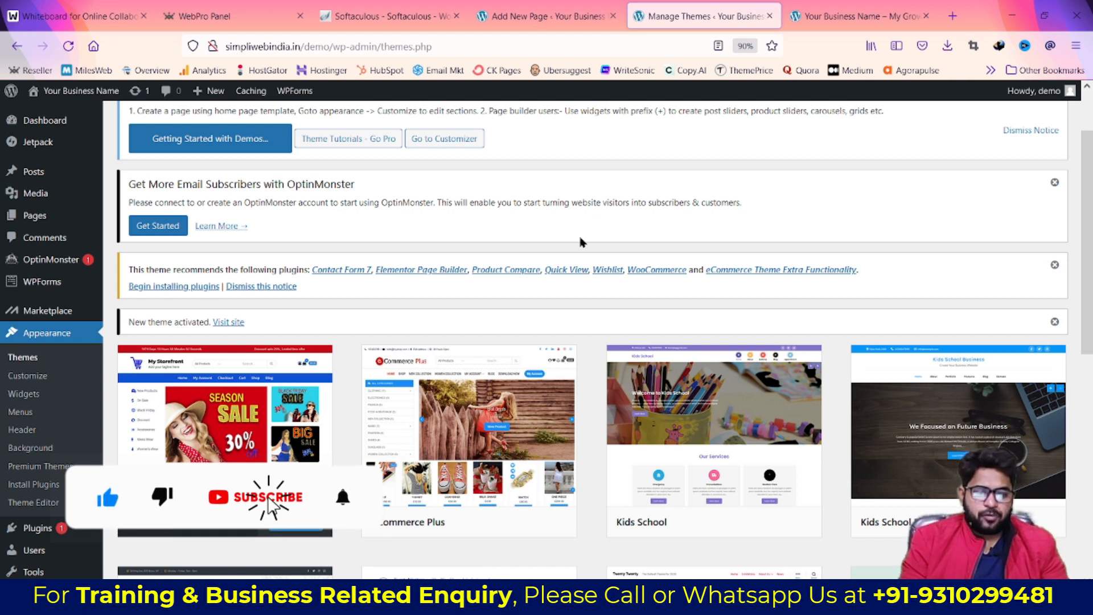
{"action": "left_click_drag", "start_coordinate": [155, 270], "coordinate": [233, 271]}
{"action": "left_click", "coordinate": [243, 273]}
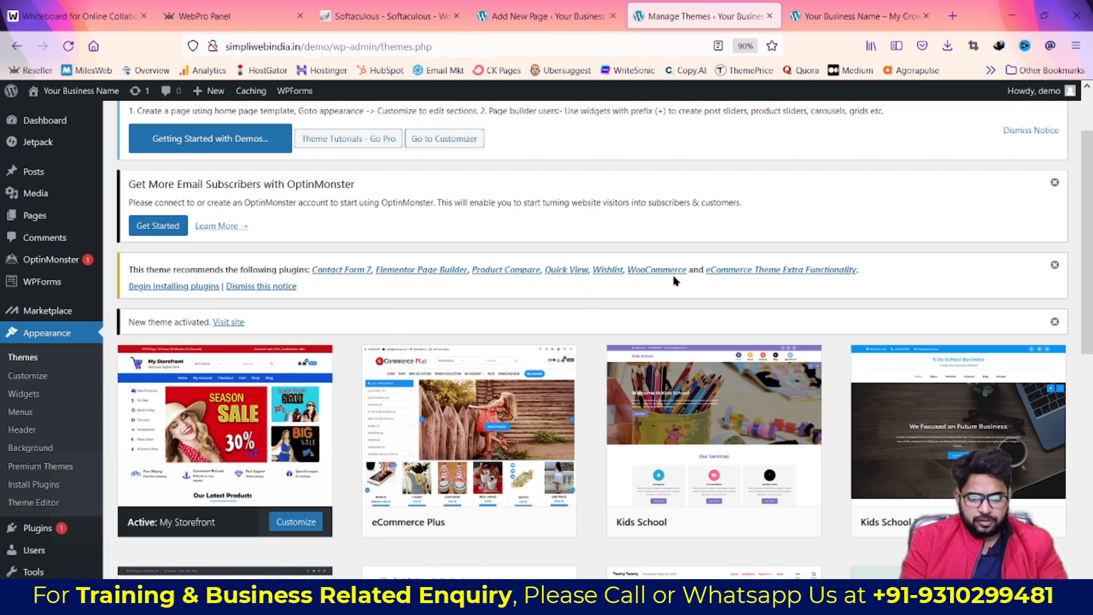
{"action": "left_click_drag", "start_coordinate": [687, 272], "coordinate": [620, 276]}
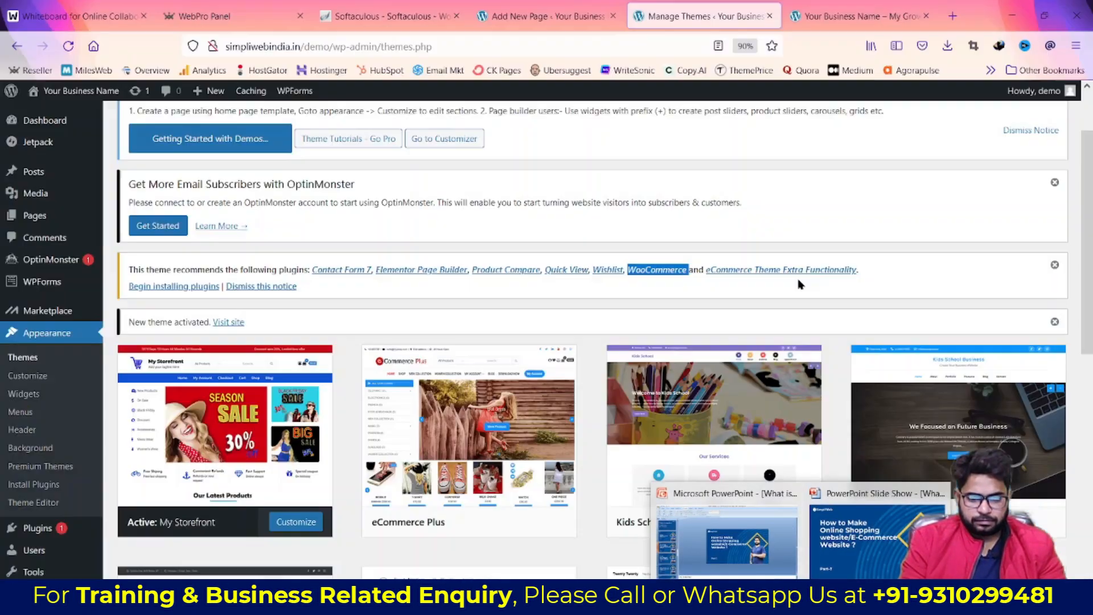
{"action": "key", "text": "alt+Tab"}
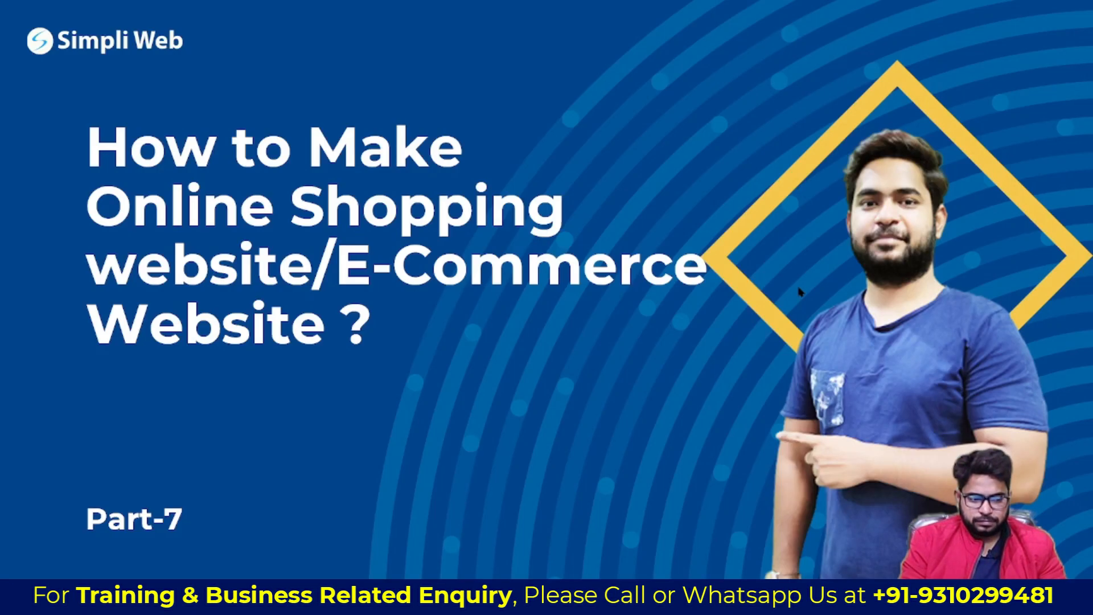
{"action": "key", "text": "alt+Tab"}
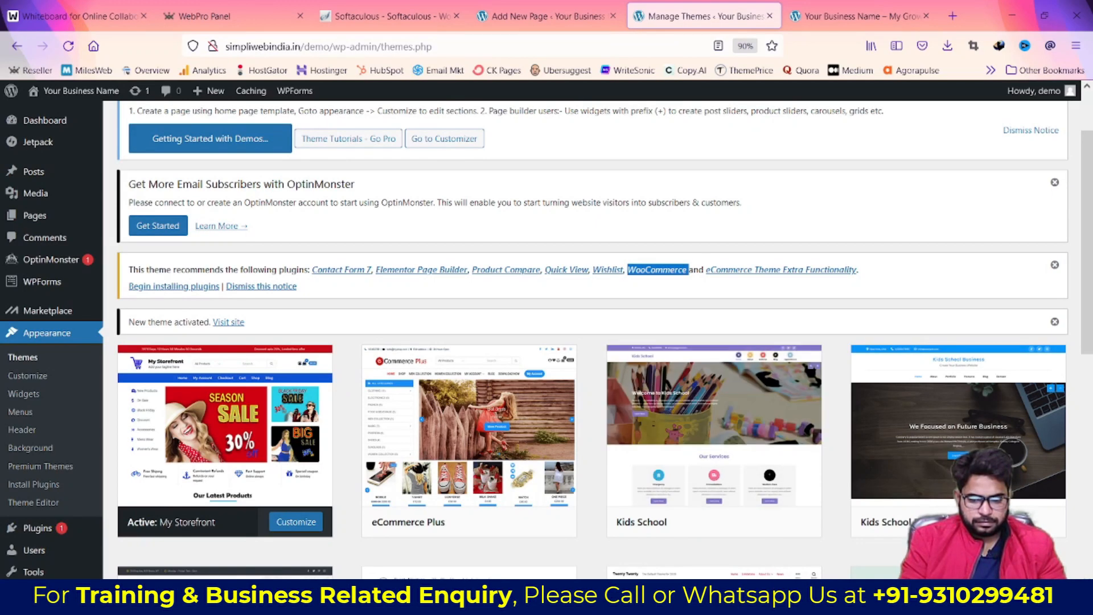
{"action": "mouse_move", "coordinate": [800, 602]}
{"action": "mouse_move", "coordinate": [770, 559]}
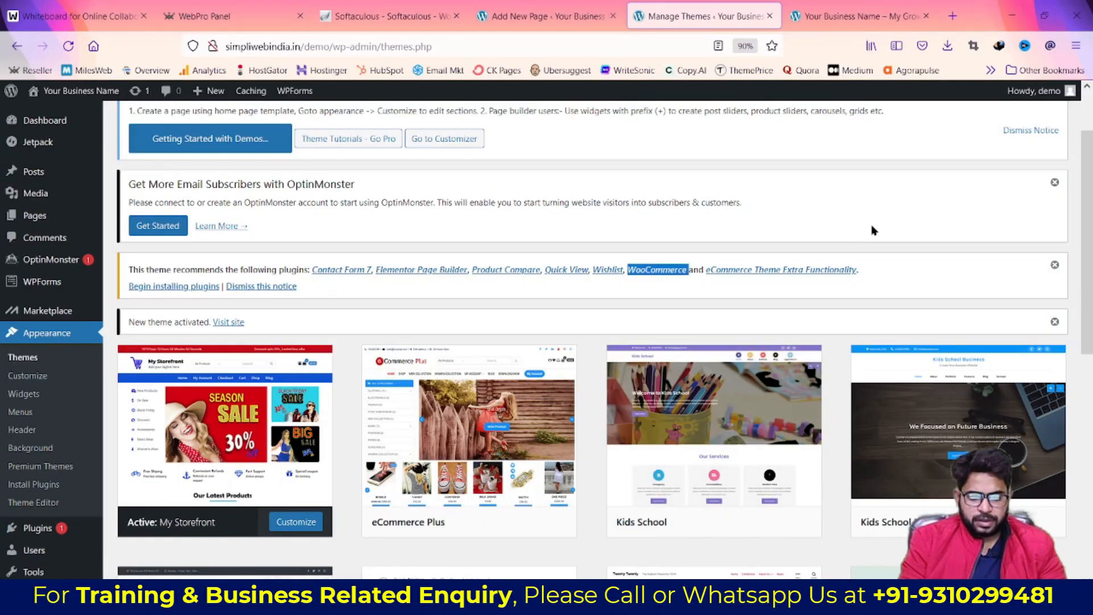
{"action": "left_click", "coordinate": [875, 228]}
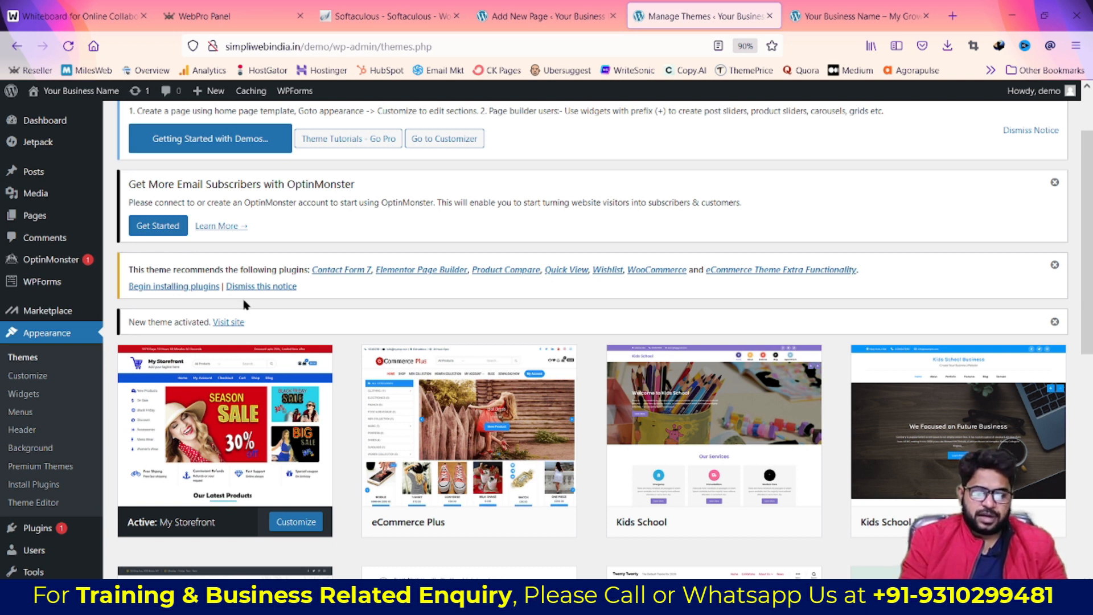
{"action": "left_click_drag", "start_coordinate": [149, 270], "coordinate": [174, 265]}
{"action": "left_click", "coordinate": [930, 280]}
{"action": "left_click", "coordinate": [172, 265]}
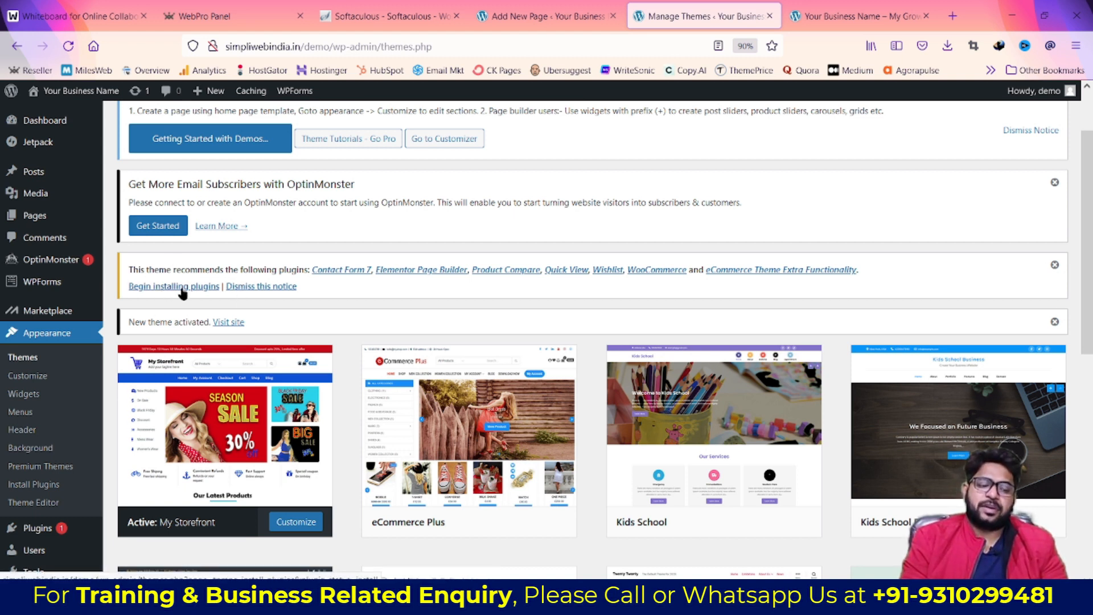
Begin installing the theme's recommended plugins, selecting all of them and applying the Install bulk action
{"action": "left_click", "coordinate": [181, 289]}
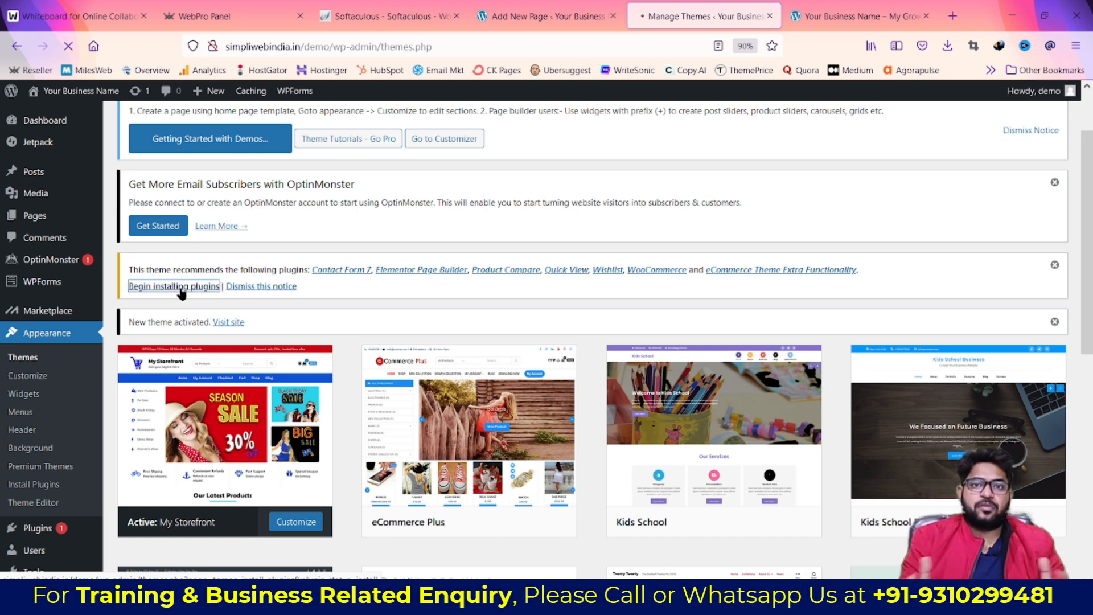
{"action": "scroll", "coordinate": [296, 319], "scroll_direction": "down", "scroll_amount": 3}
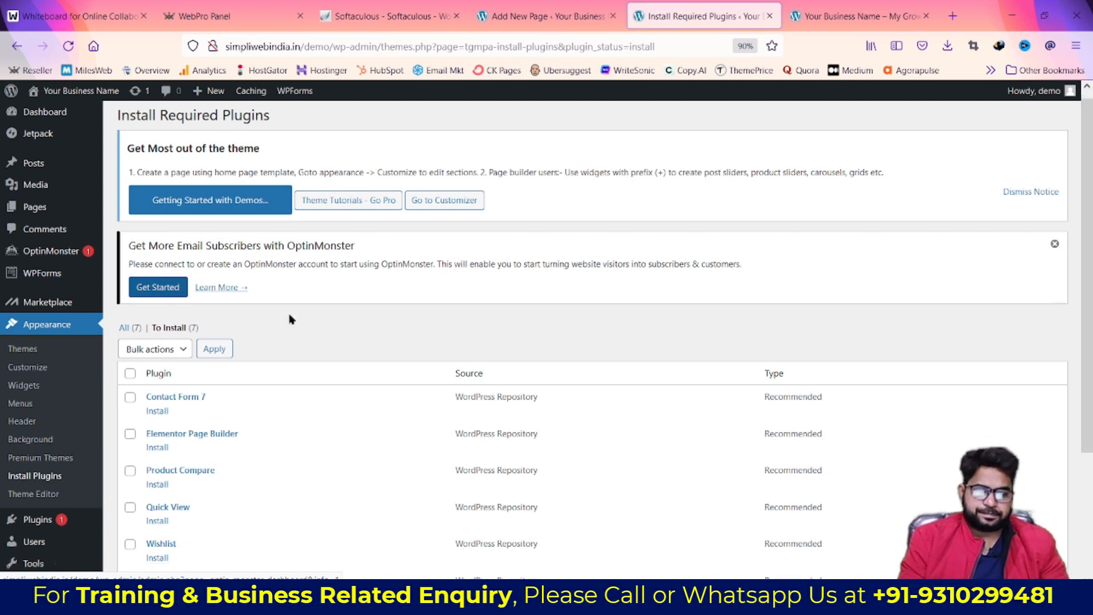
{"action": "left_click", "coordinate": [131, 211]}
{"action": "left_click", "coordinate": [142, 188]}
{"action": "left_click", "coordinate": [133, 226]}
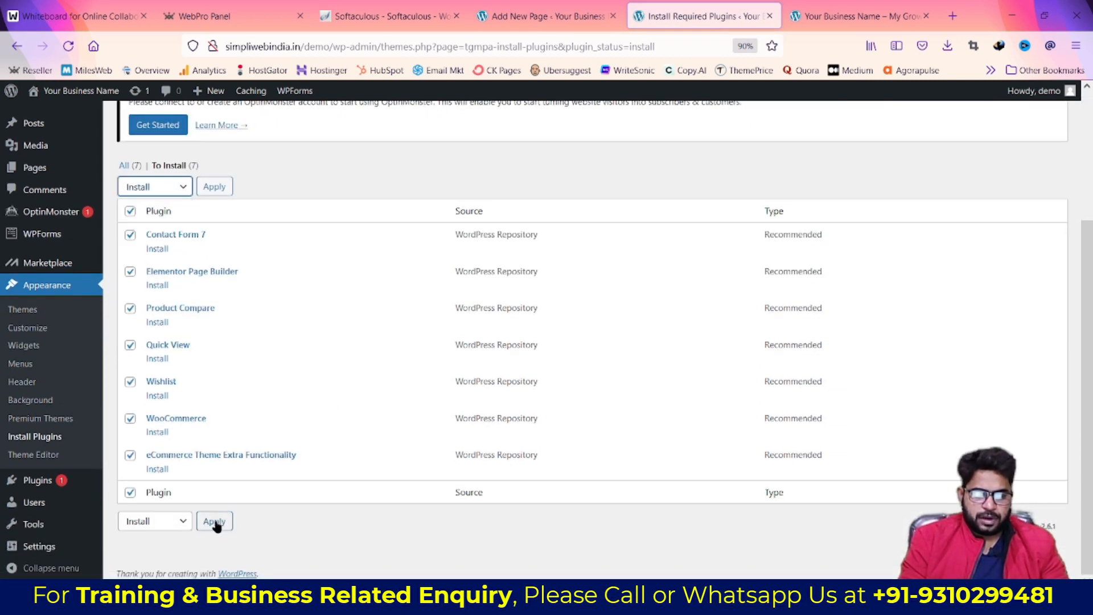
{"action": "left_click", "coordinate": [149, 190]}
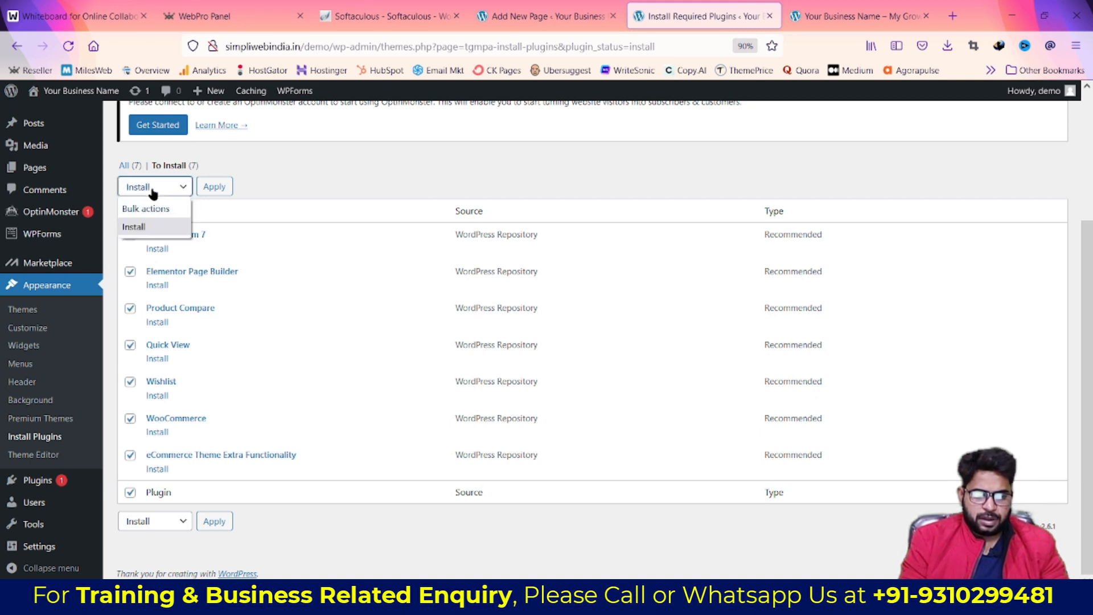
{"action": "left_click", "coordinate": [144, 228]}
{"action": "left_click", "coordinate": [221, 188]}
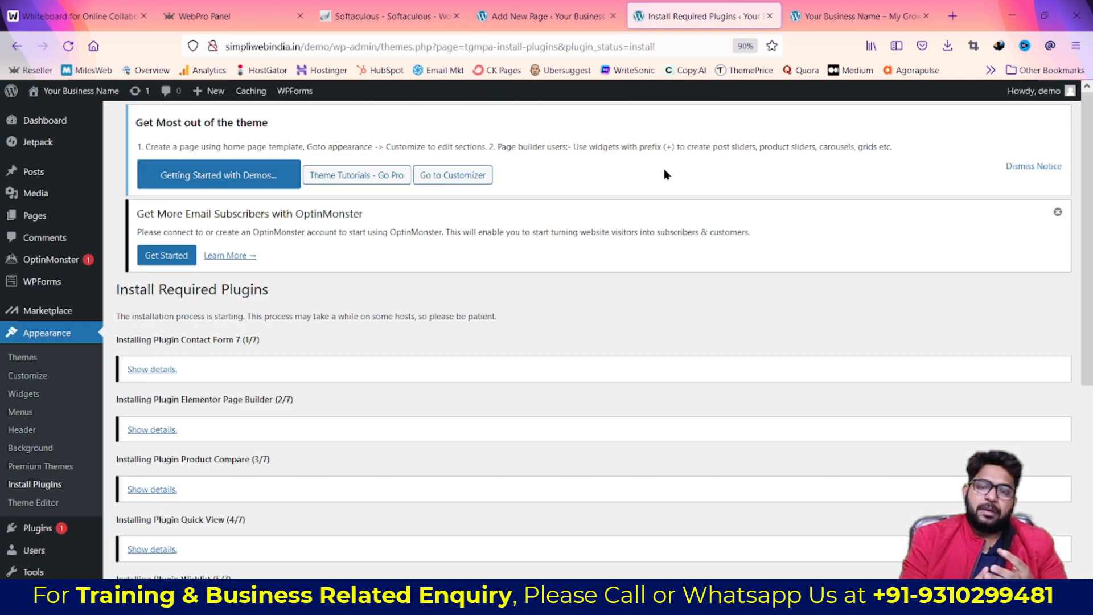
Return to the required plugins installer and bulk-activate all the recommended plugins
{"action": "scroll", "coordinate": [666, 175], "scroll_direction": "down", "scroll_amount": 5}
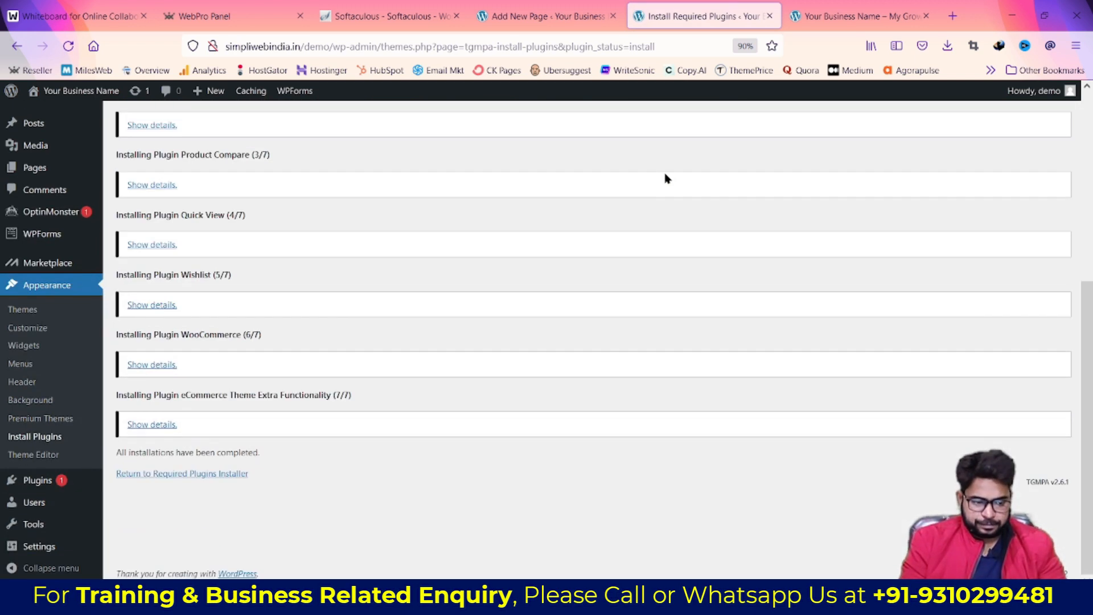
{"action": "left_click_drag", "start_coordinate": [115, 460], "coordinate": [318, 458]}
{"action": "left_click", "coordinate": [317, 457]}
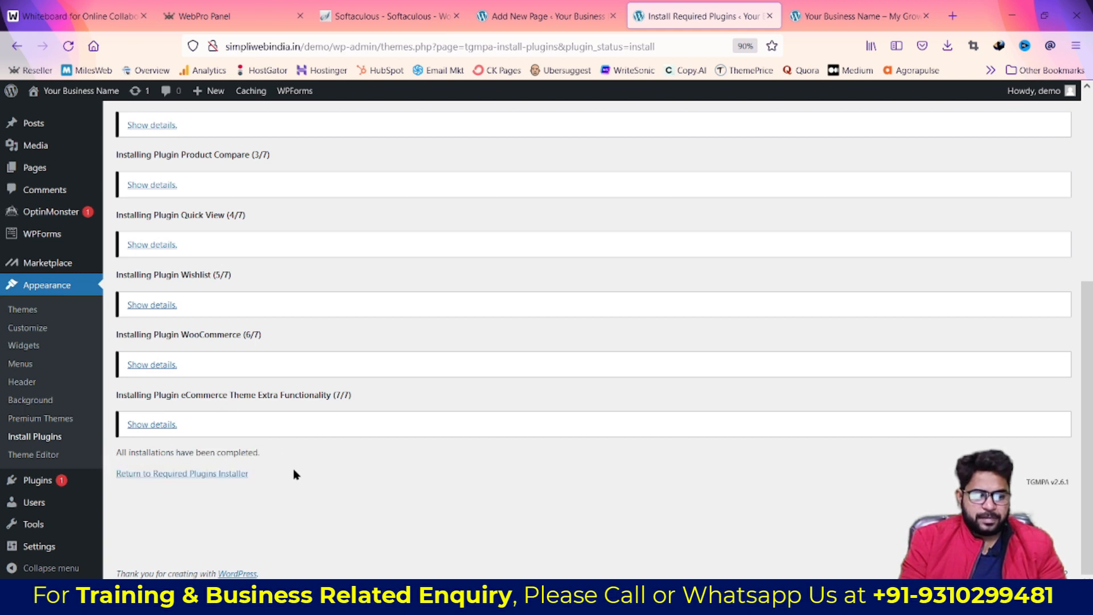
{"action": "left_click", "coordinate": [192, 478]}
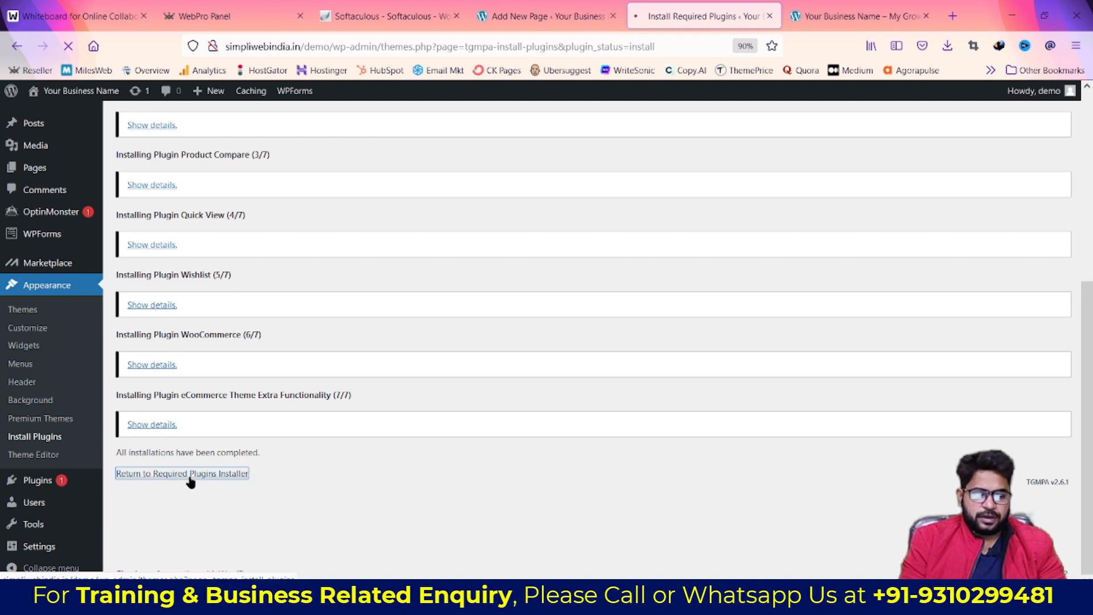
{"action": "scroll", "coordinate": [243, 456], "scroll_direction": "down", "scroll_amount": 3}
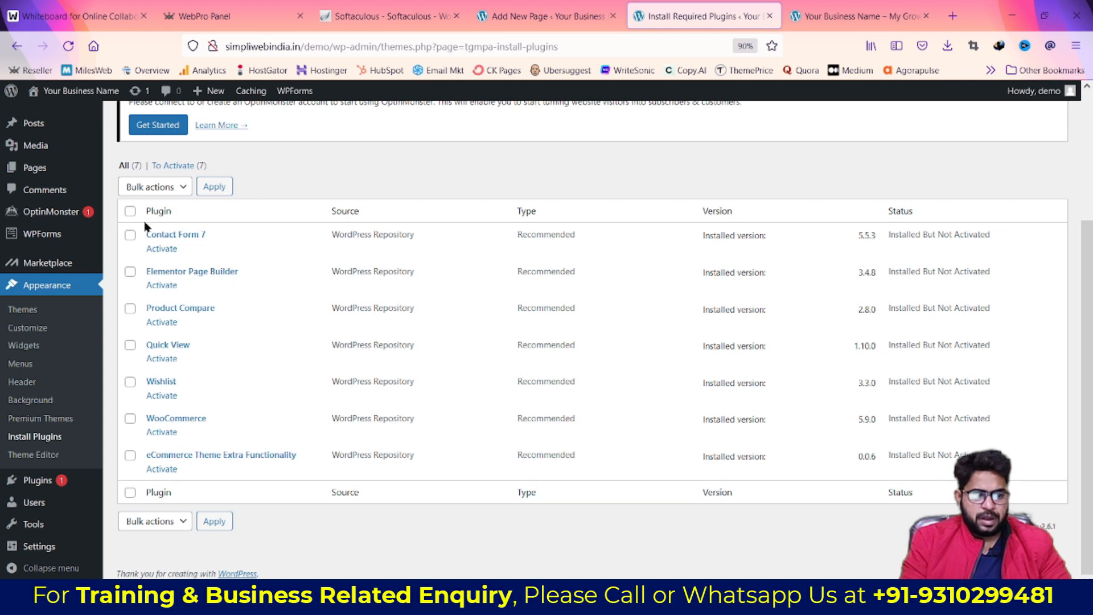
{"action": "left_click", "coordinate": [130, 211]}
{"action": "left_click", "coordinate": [154, 186]}
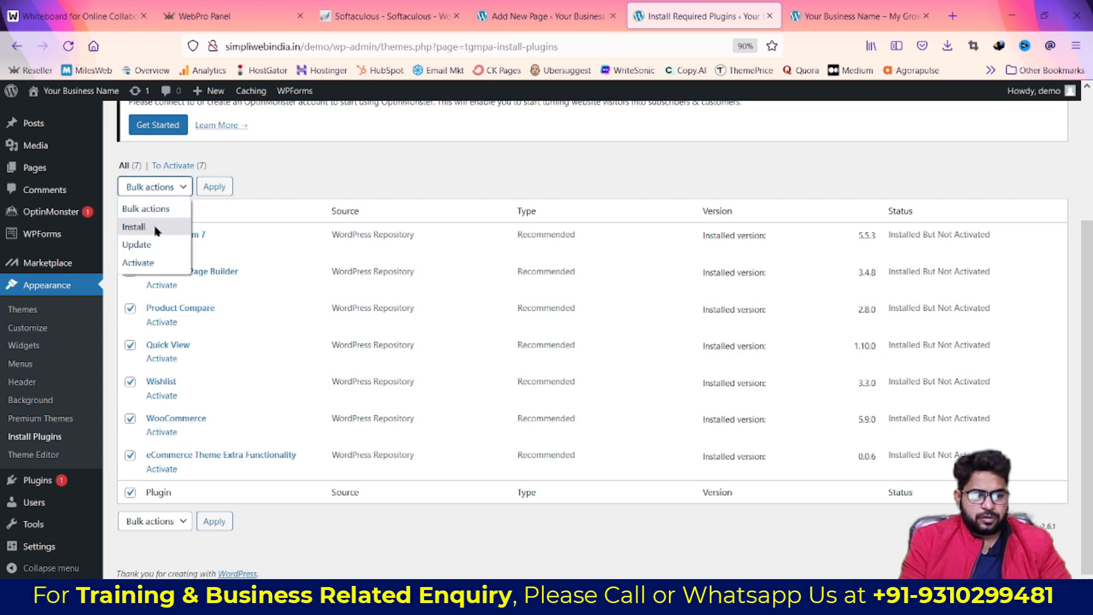
{"action": "left_click", "coordinate": [152, 264]}
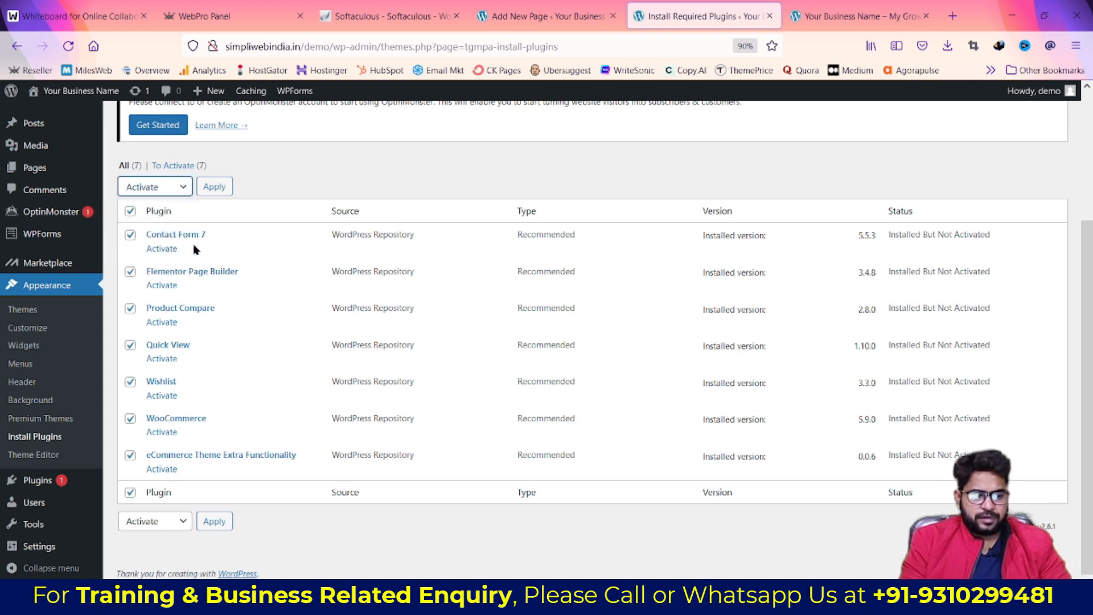
{"action": "left_click", "coordinate": [212, 190]}
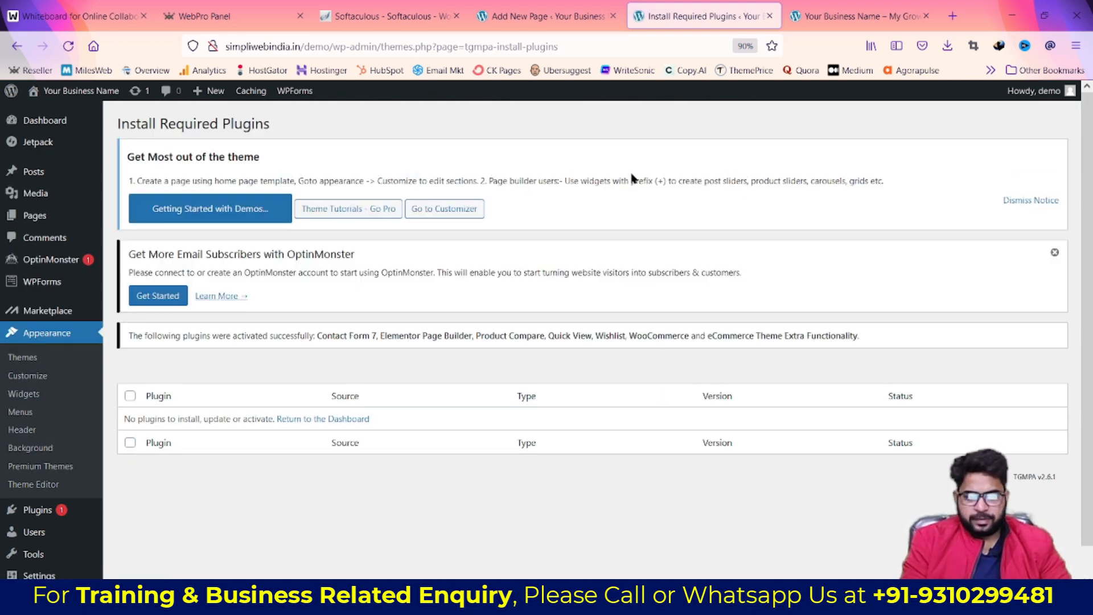
Check the plugin activation page, then open the list of installed plugins
{"action": "scroll", "coordinate": [632, 178], "scroll_direction": "down", "scroll_amount": 1}
{"action": "scroll", "coordinate": [512, 308], "scroll_direction": "up", "scroll_amount": 1}
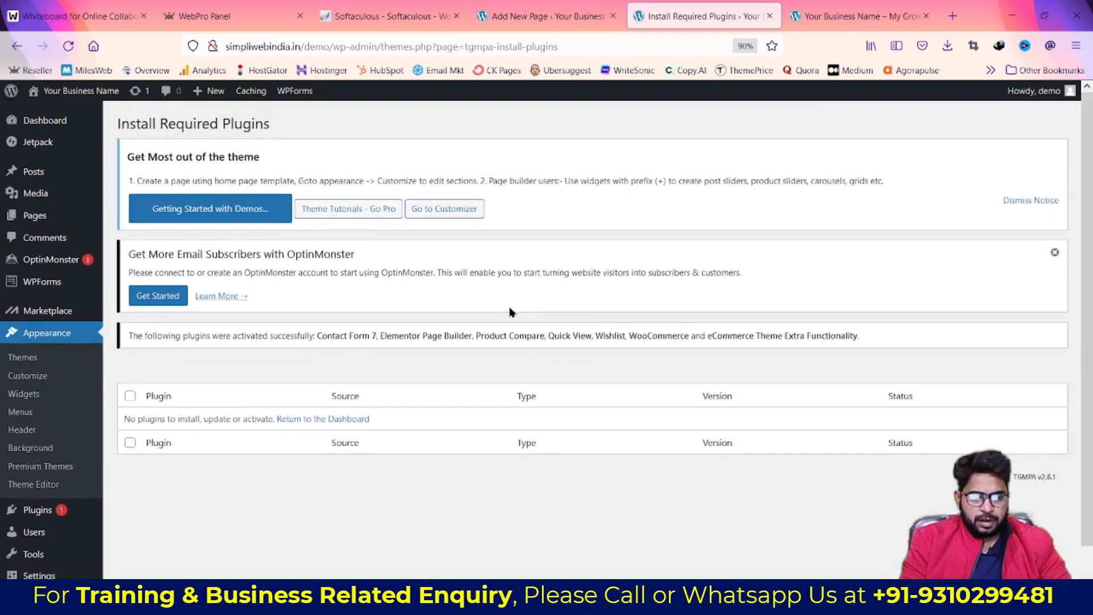
{"action": "scroll", "coordinate": [501, 322], "scroll_direction": "down", "scroll_amount": 1}
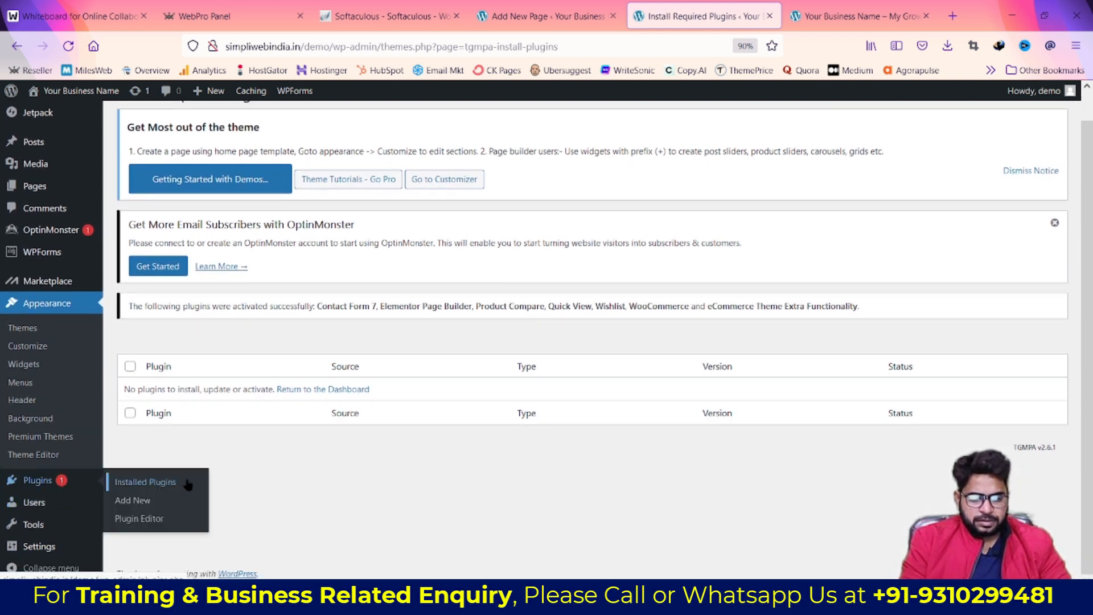
{"action": "left_click", "coordinate": [188, 484]}
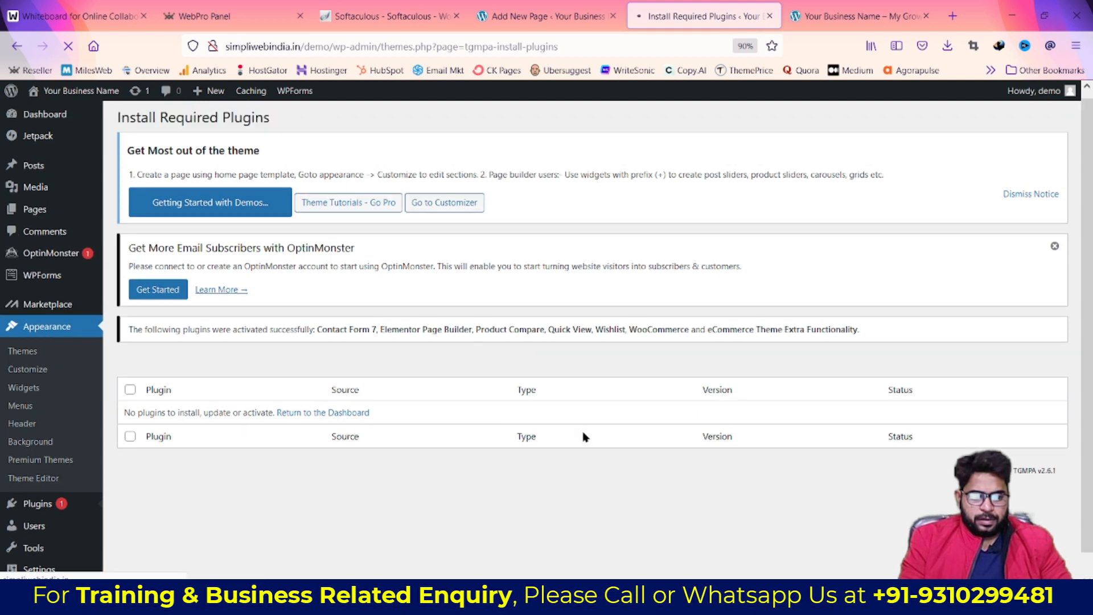
{"action": "scroll", "coordinate": [584, 437], "scroll_direction": "up", "scroll_amount": 1}
{"action": "scroll", "coordinate": [584, 437], "scroll_direction": "down", "scroll_amount": 1}
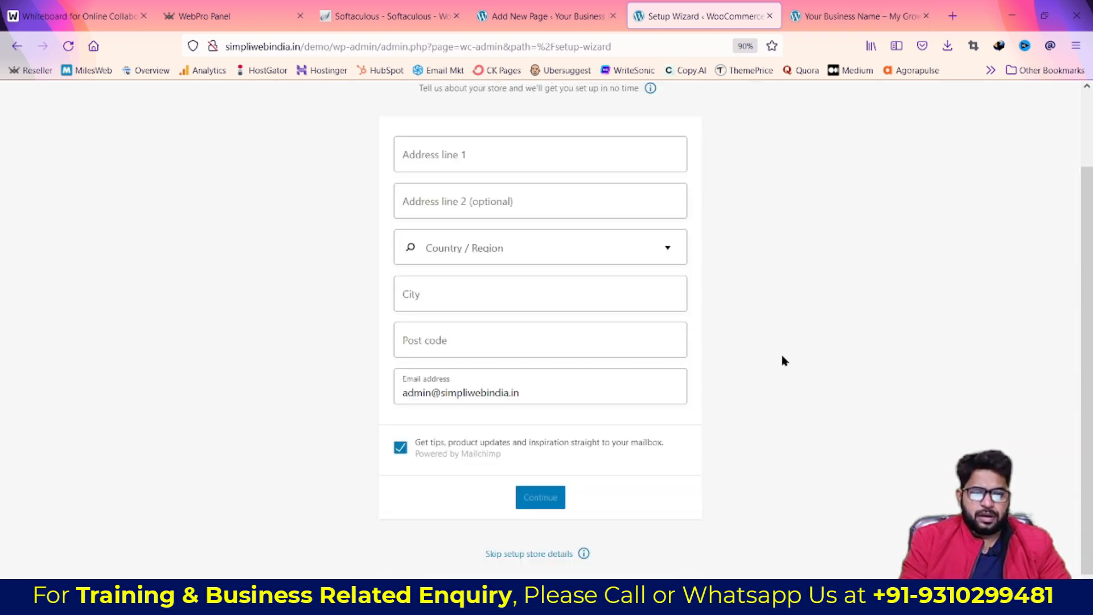
Skip the WooCommerce store details setup, decline usage tracking and dismiss the welcome introduction
{"action": "left_click_drag", "start_coordinate": [430, 153], "coordinate": [647, 151]}
{"action": "left_click", "coordinate": [699, 149]}
{"action": "left_click", "coordinate": [674, 146]}
{"action": "scroll", "coordinate": [829, 283], "scroll_direction": "down", "scroll_amount": 2}
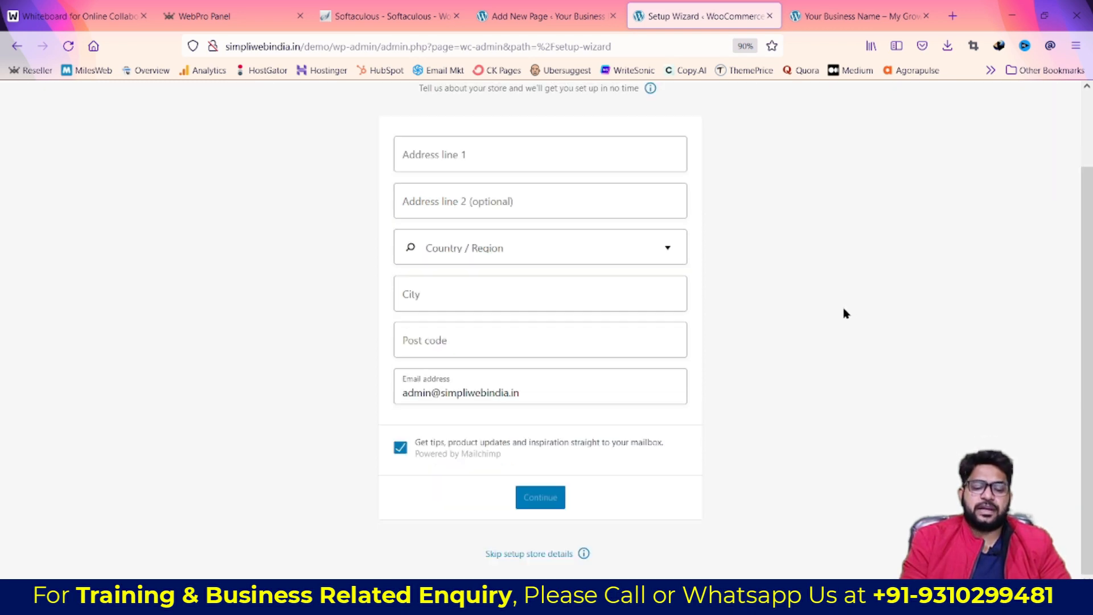
{"action": "left_click", "coordinate": [530, 557]}
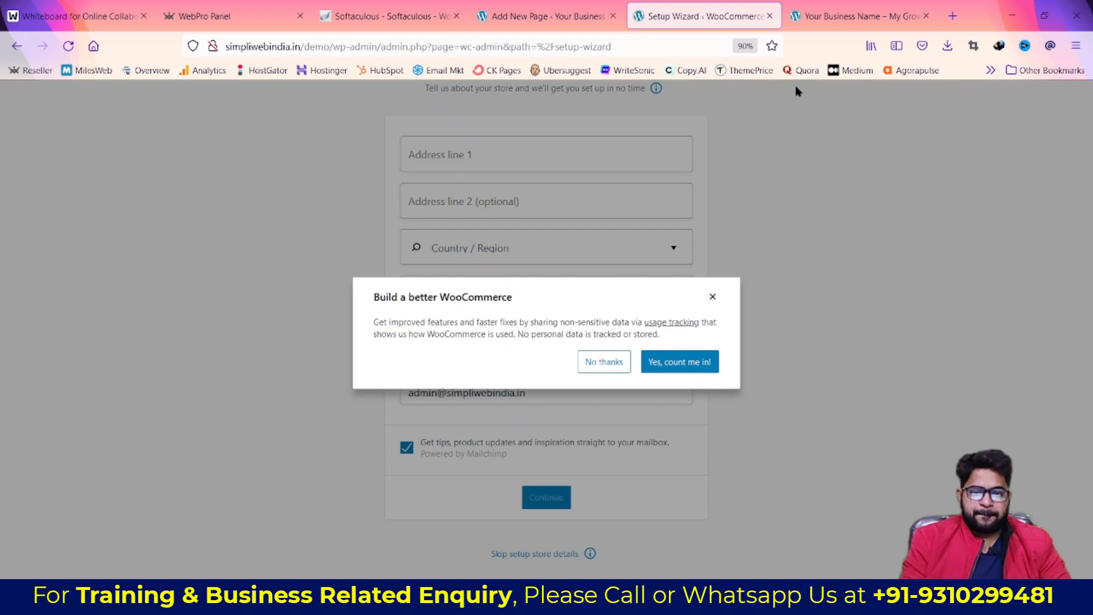
{"action": "left_click", "coordinate": [604, 359]}
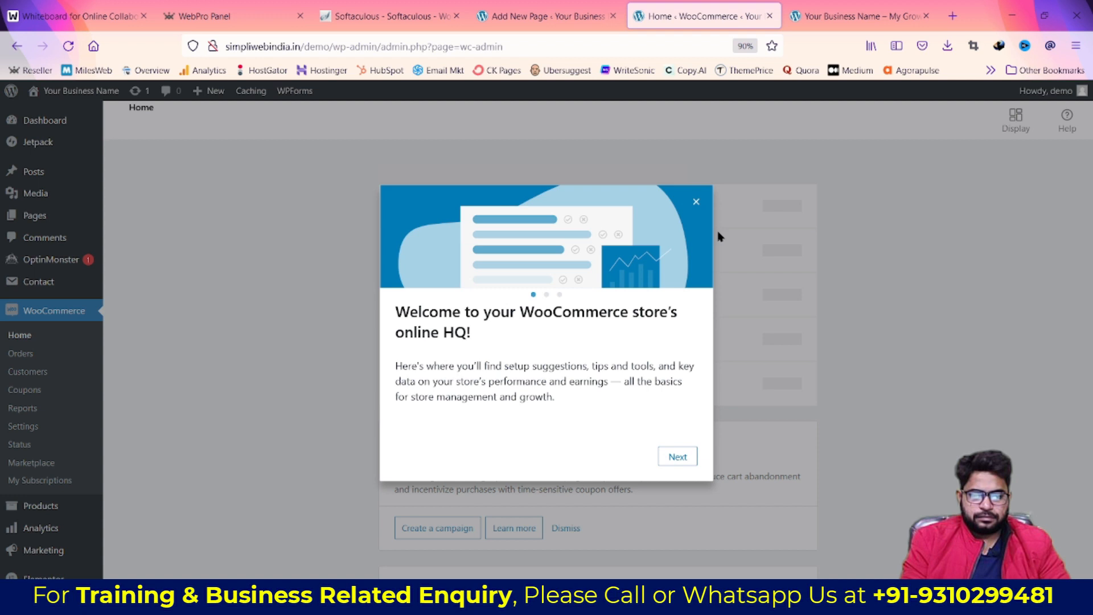
{"action": "left_click", "coordinate": [694, 203]}
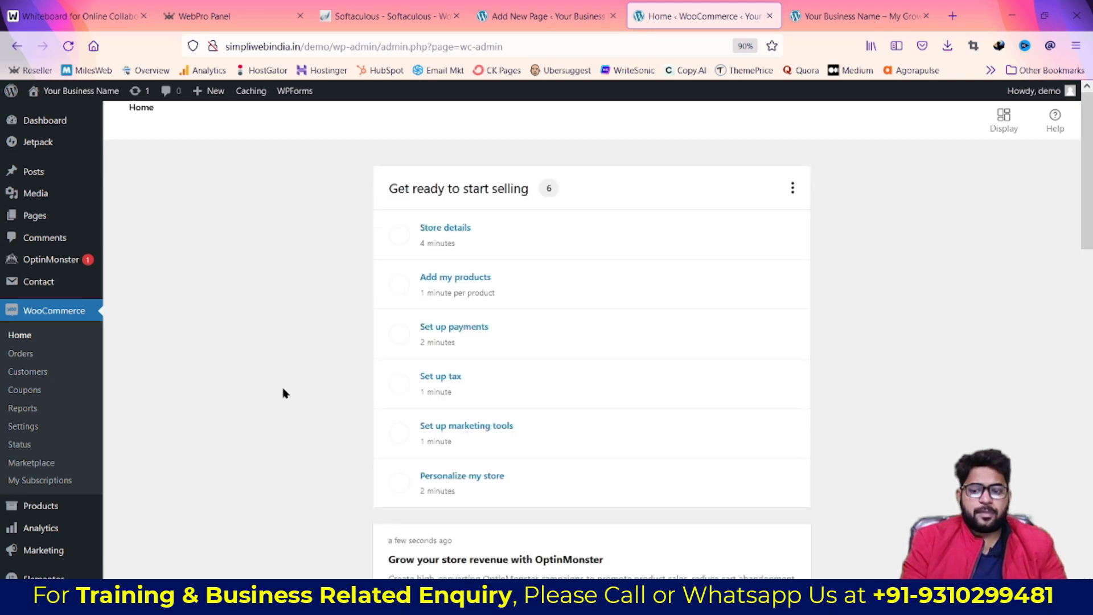
Look over the WooCommerce home page and the admin sections for products, analytics and OptinMonster
{"action": "scroll", "coordinate": [102, 282], "scroll_direction": "down", "scroll_amount": 10}
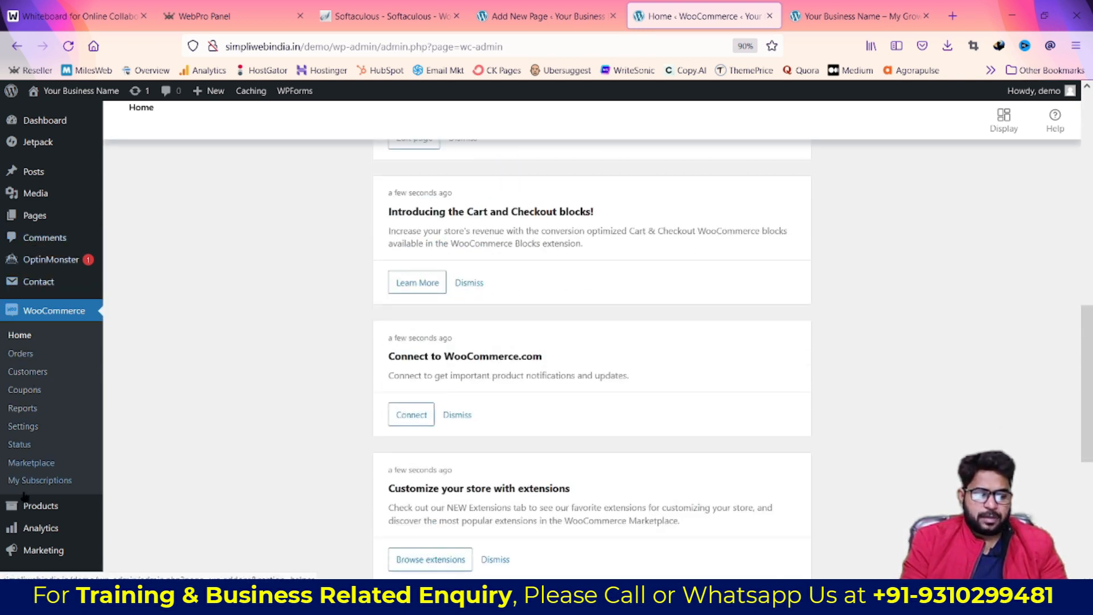
{"action": "scroll", "coordinate": [24, 496], "scroll_direction": "down", "scroll_amount": 4}
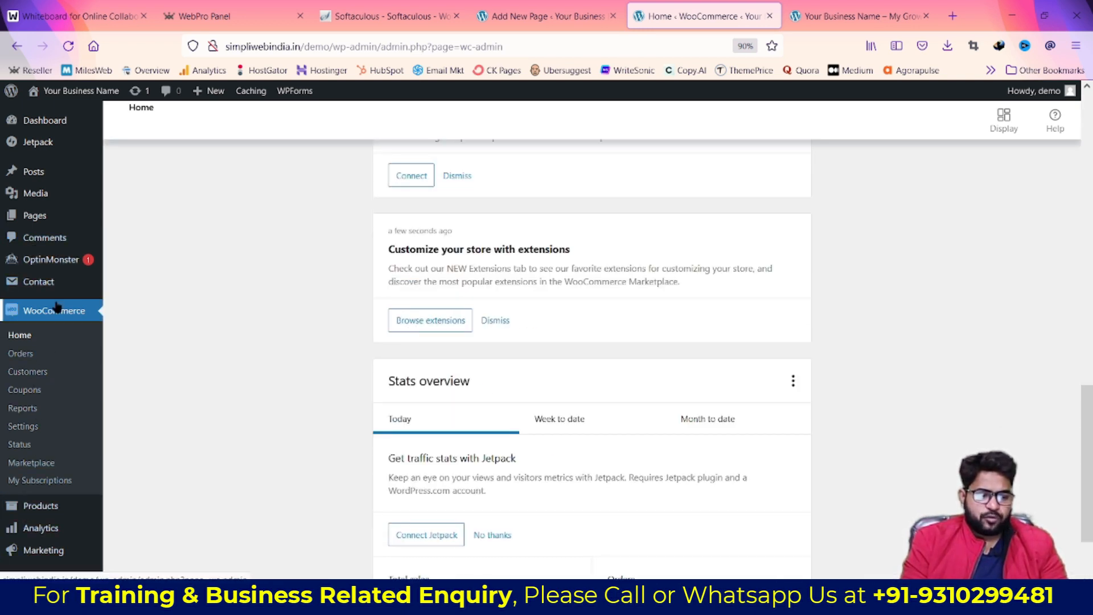
{"action": "mouse_move", "coordinate": [34, 512]}
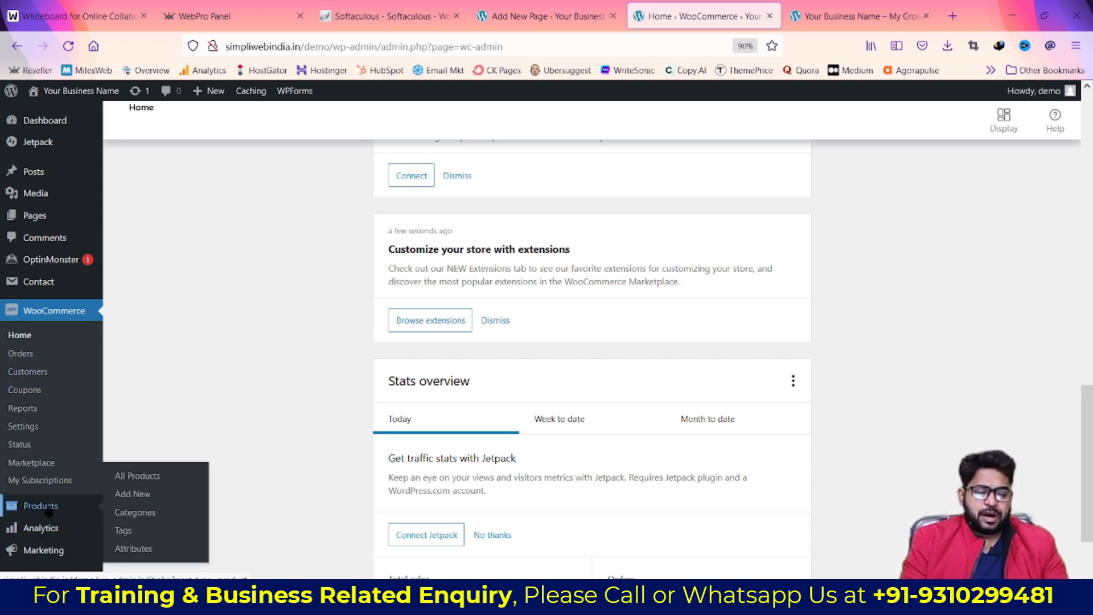
{"action": "mouse_move", "coordinate": [53, 531]}
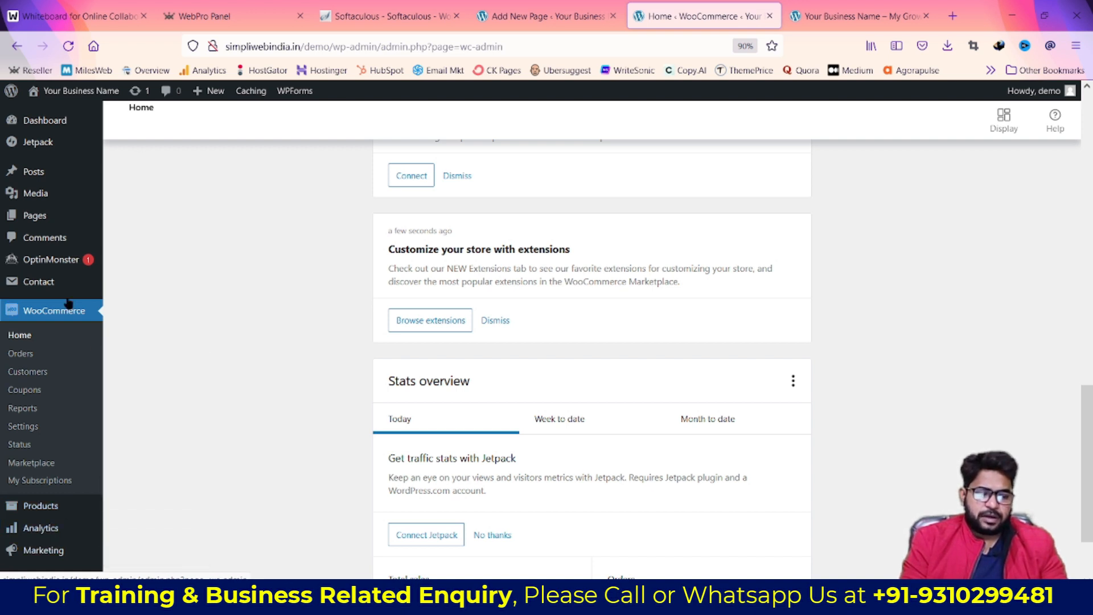
{"action": "mouse_move", "coordinate": [75, 267]}
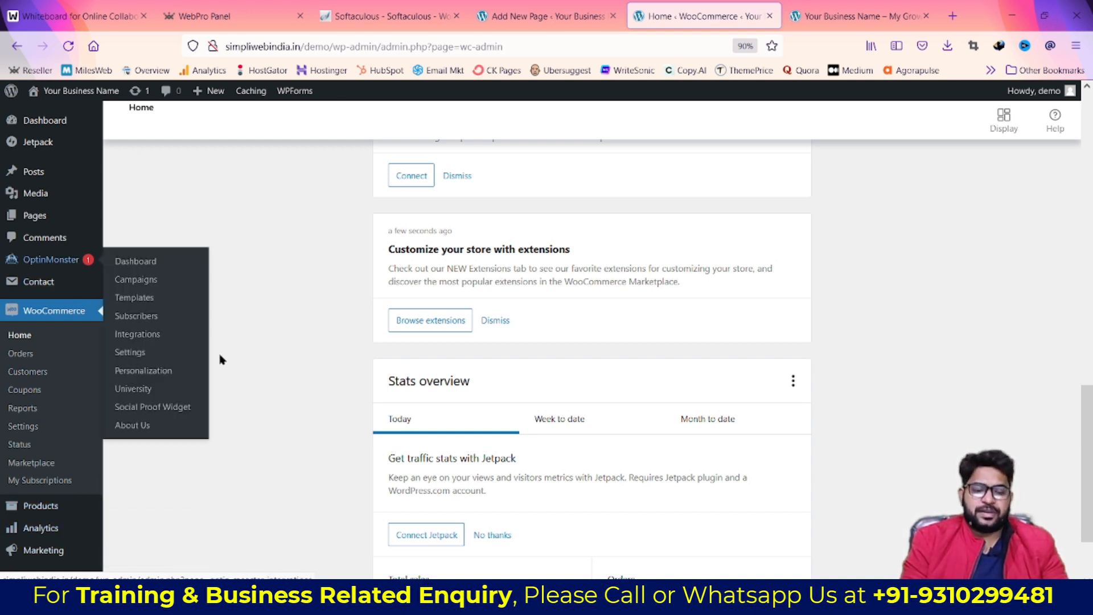
{"action": "scroll", "coordinate": [286, 435], "scroll_direction": "up", "scroll_amount": 10}
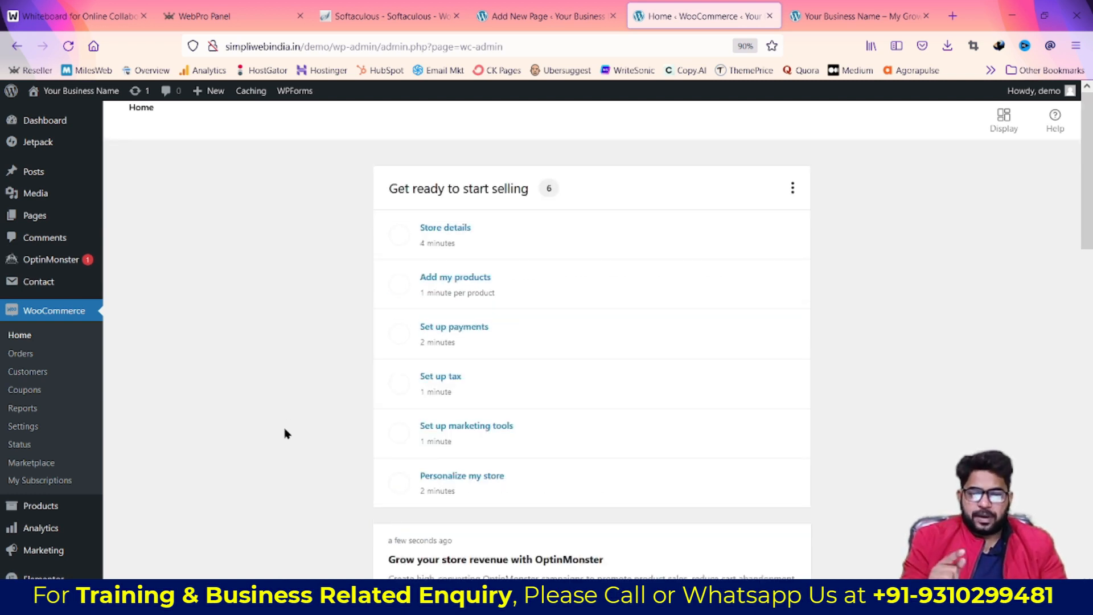
Reload the live demo site and examine its storefront header, including the product category filter
{"action": "key", "text": "ctrl+Tab"}
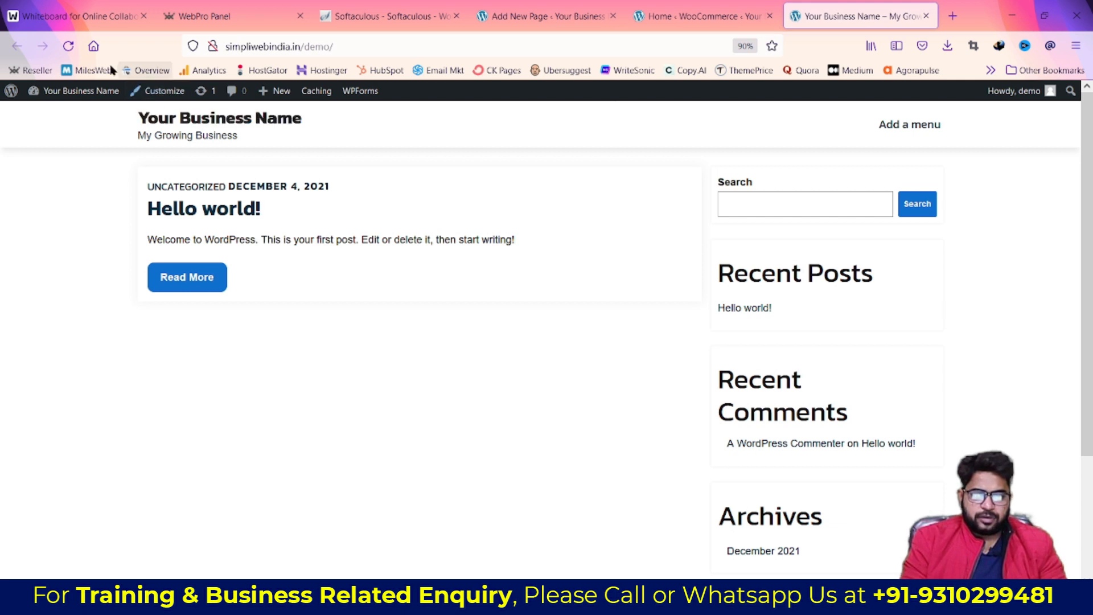
{"action": "left_click", "coordinate": [67, 45]}
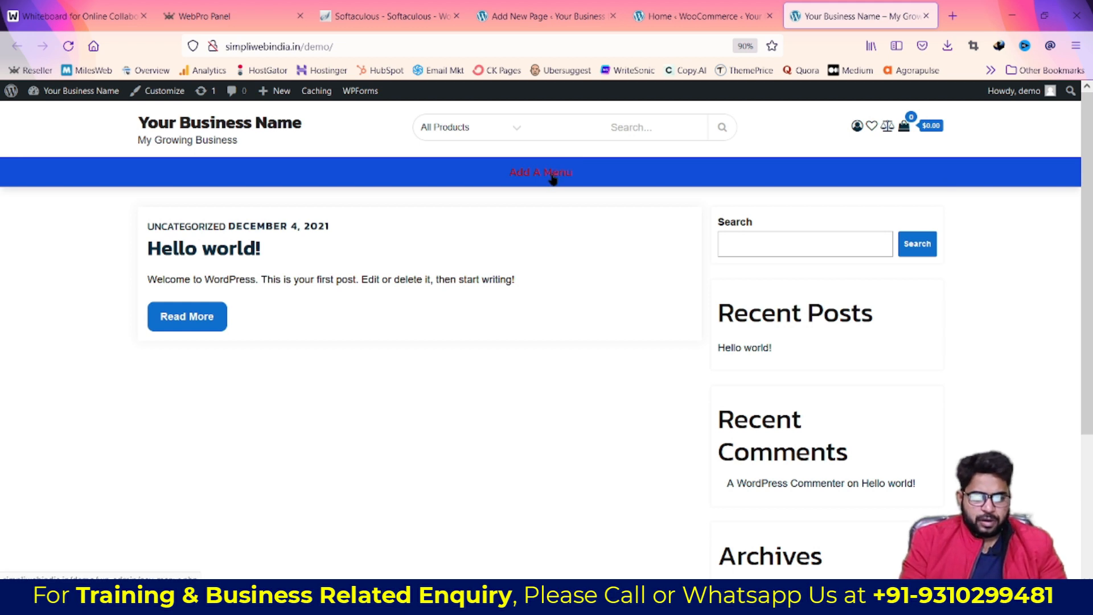
{"action": "scroll", "coordinate": [642, 417], "scroll_direction": "down", "scroll_amount": 3}
{"action": "scroll", "coordinate": [643, 419], "scroll_direction": "up", "scroll_amount": 3}
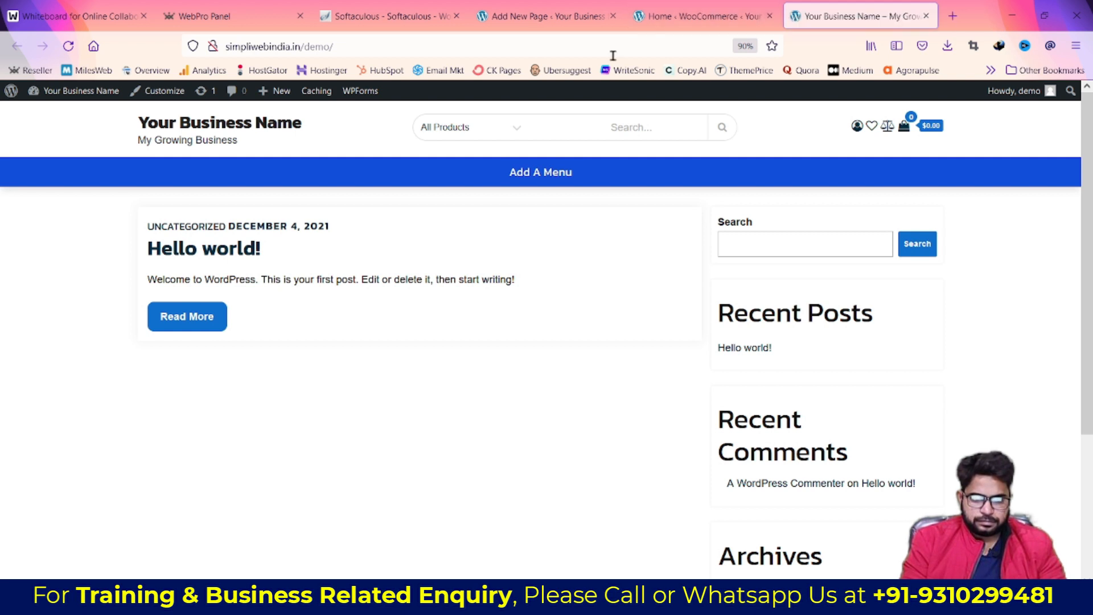
{"action": "left_click", "coordinate": [488, 123]}
{"action": "left_click", "coordinate": [488, 123]}
{"action": "left_click", "coordinate": [444, 128]}
{"action": "left_click", "coordinate": [442, 154]}
Create a navigation menu named abc from the site's menu placeholder, with automatic adding of top-level pages and the Primary display location
{"action": "left_click", "coordinate": [549, 172]}
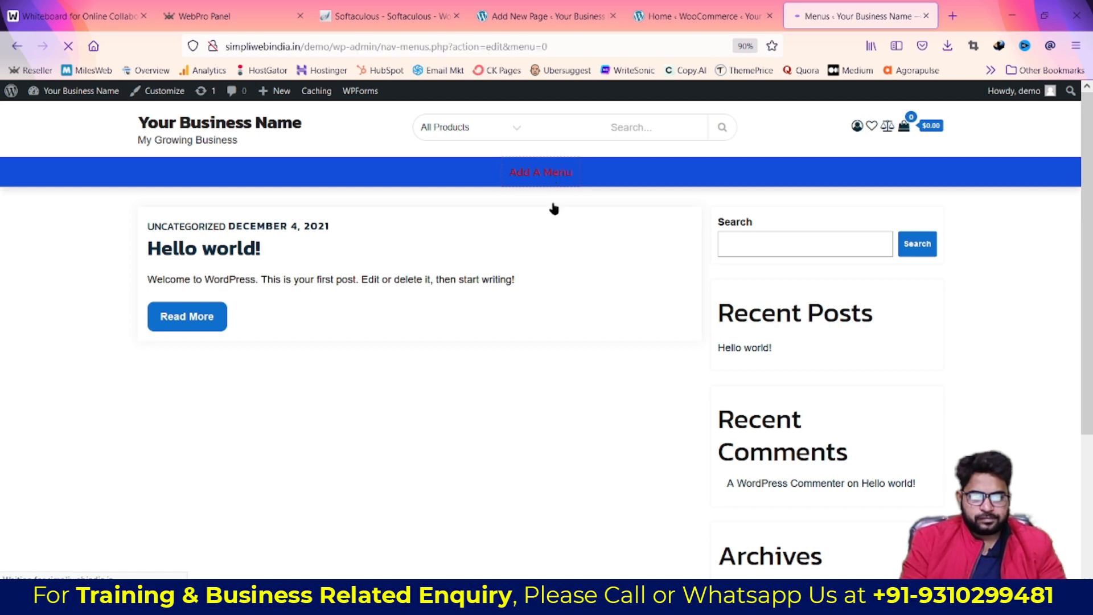
{"action": "scroll", "coordinate": [571, 386], "scroll_direction": "down", "scroll_amount": 4}
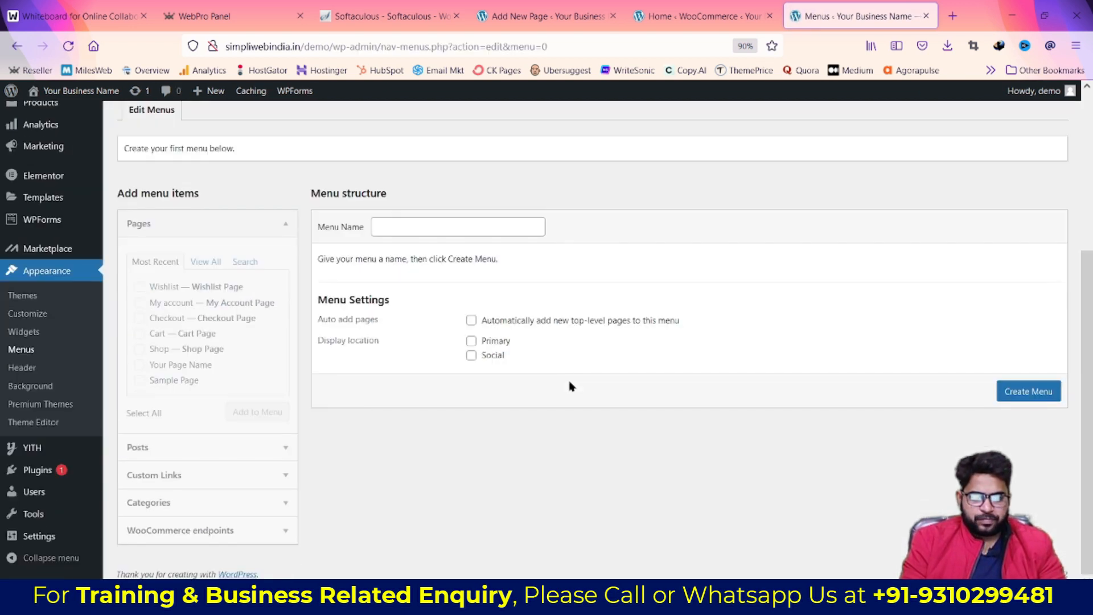
{"action": "scroll", "coordinate": [570, 385], "scroll_direction": "up", "scroll_amount": 3}
{"action": "scroll", "coordinate": [570, 385], "scroll_direction": "down", "scroll_amount": 3}
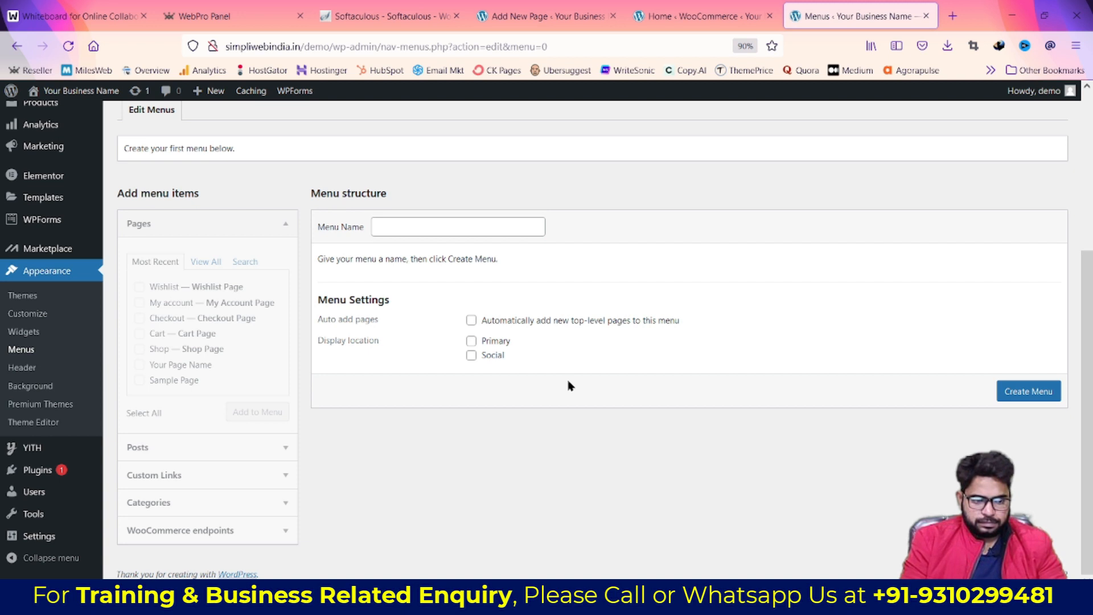
{"action": "scroll", "coordinate": [569, 387], "scroll_direction": "up", "scroll_amount": 1}
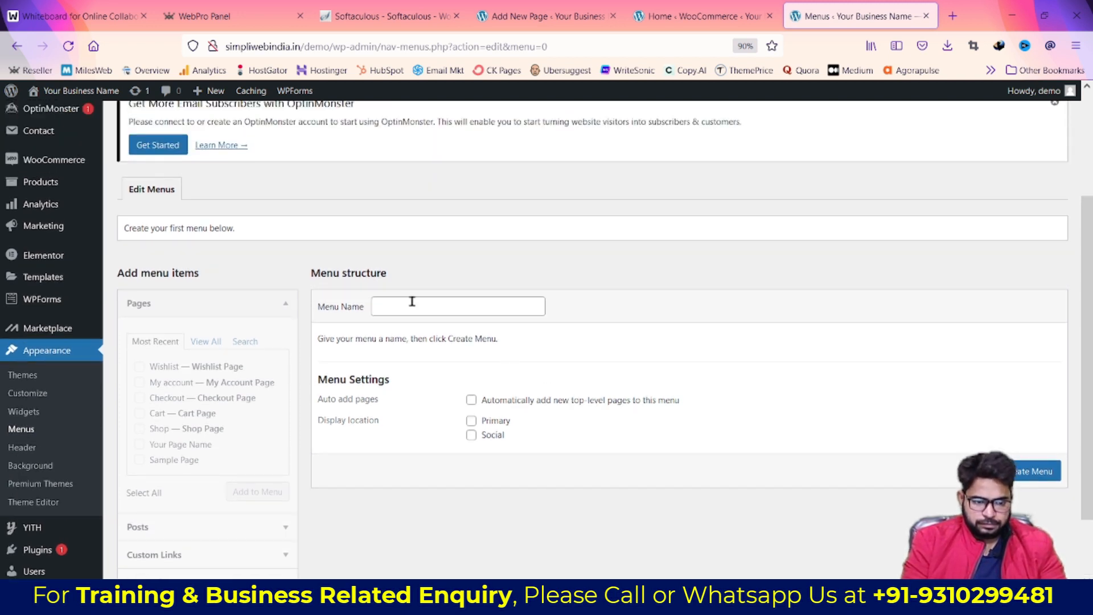
{"action": "left_click", "coordinate": [518, 401]}
{"action": "left_click", "coordinate": [486, 422]}
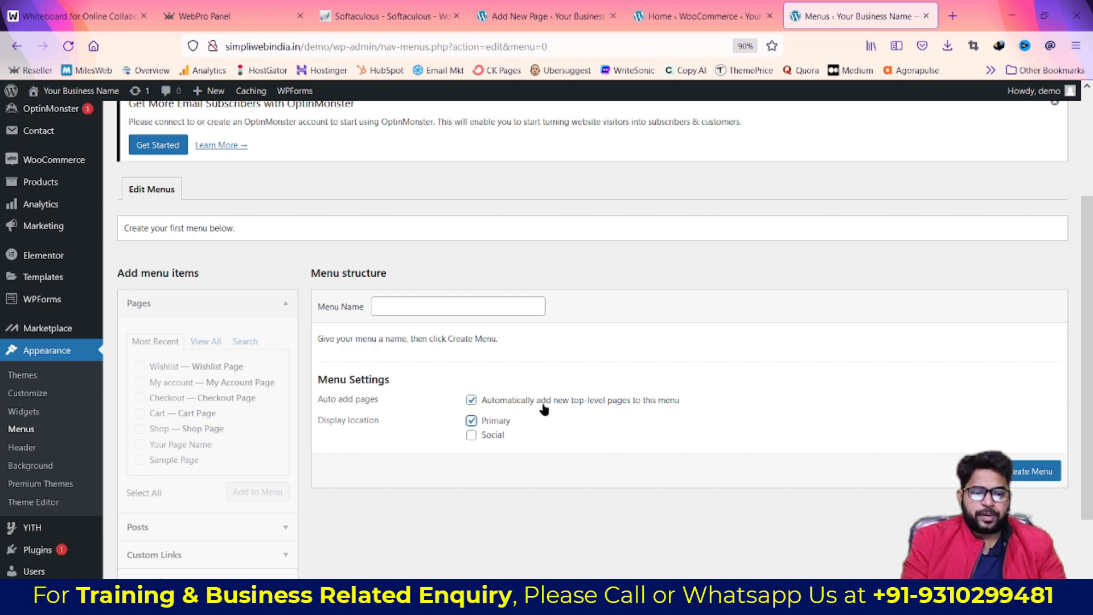
{"action": "left_click", "coordinate": [472, 308]}
{"action": "type", "text": "abc"}
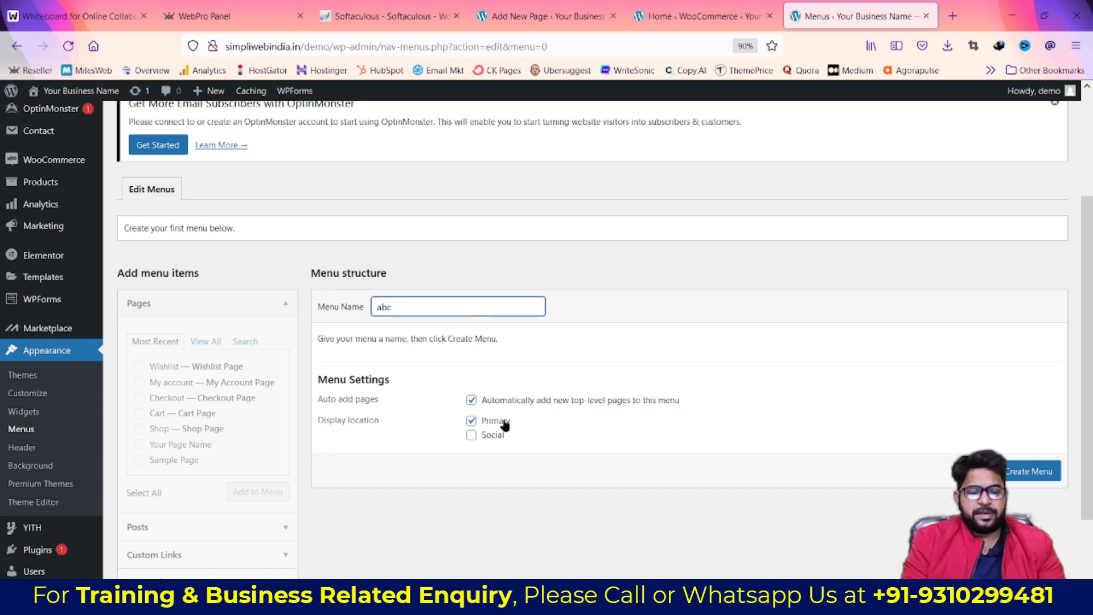
{"action": "left_click", "coordinate": [1028, 469]}
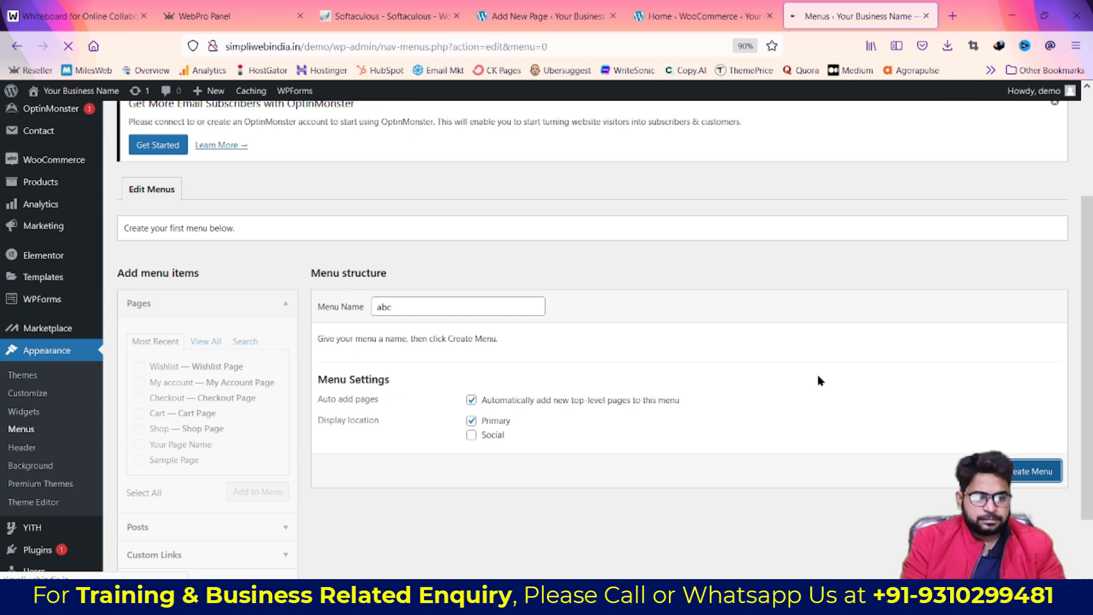
Add the Home, Cart, Checkout, My account and Shop pages to the abc menu and save it
{"action": "scroll", "coordinate": [683, 379], "scroll_direction": "down", "scroll_amount": 3}
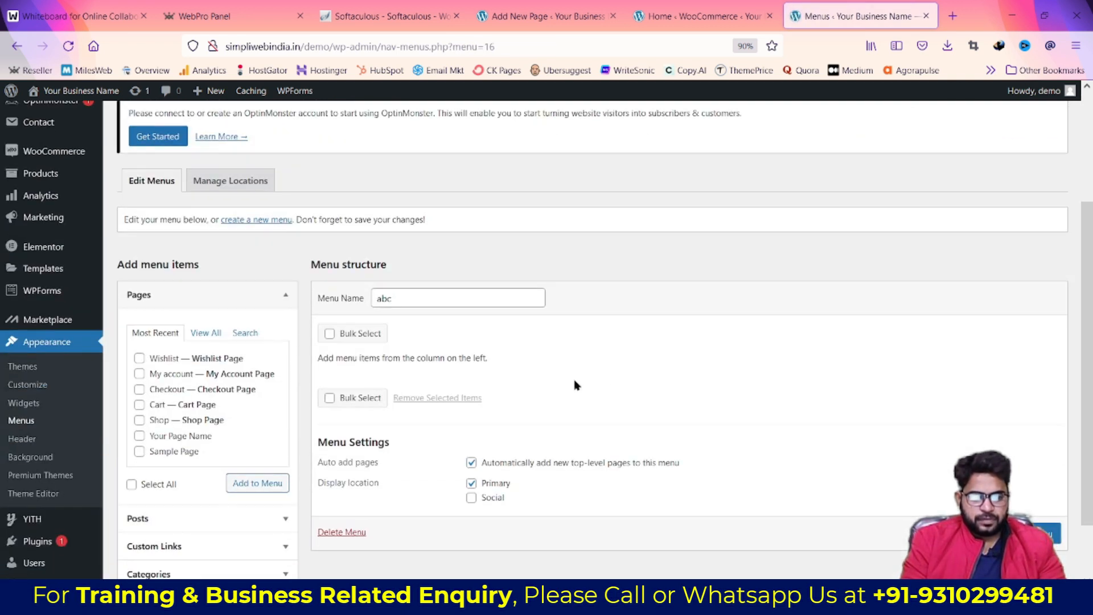
{"action": "scroll", "coordinate": [574, 384], "scroll_direction": "down", "scroll_amount": 2}
{"action": "left_click", "coordinate": [424, 227]}
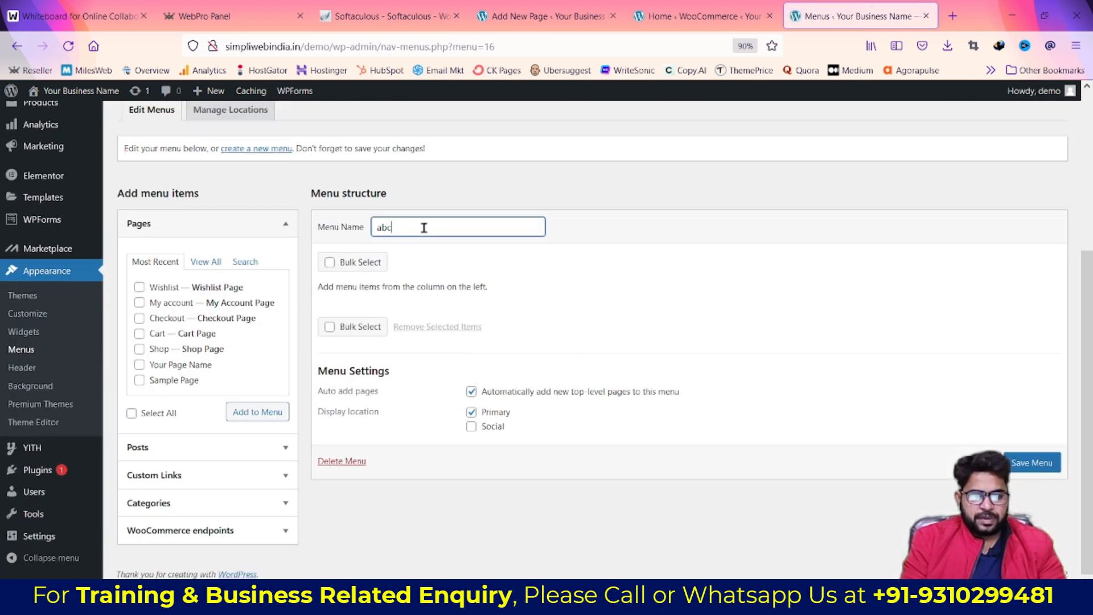
{"action": "left_click", "coordinate": [208, 261]}
{"action": "left_click", "coordinate": [139, 287]}
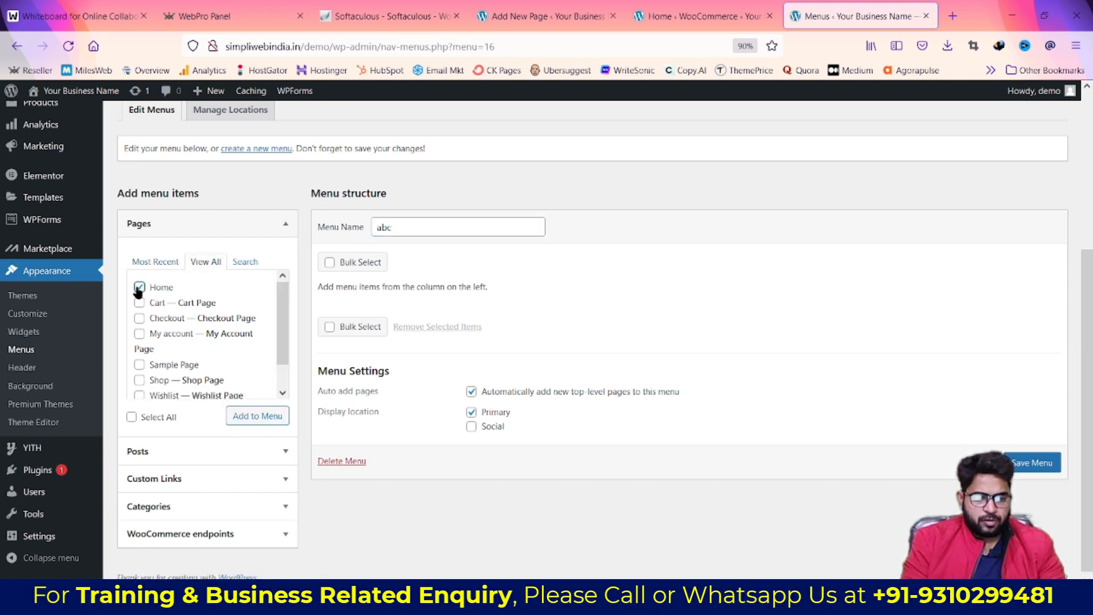
{"action": "left_click", "coordinate": [139, 302]}
{"action": "left_click", "coordinate": [139, 319]}
{"action": "left_click", "coordinate": [139, 335]}
{"action": "left_click", "coordinate": [139, 380]}
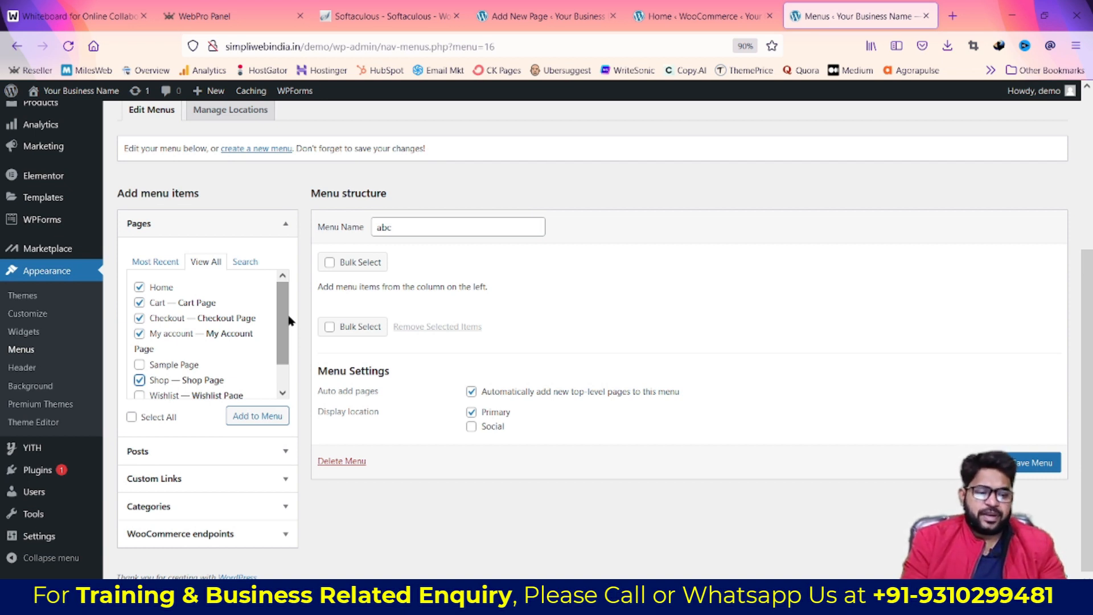
{"action": "left_click", "coordinate": [262, 419]}
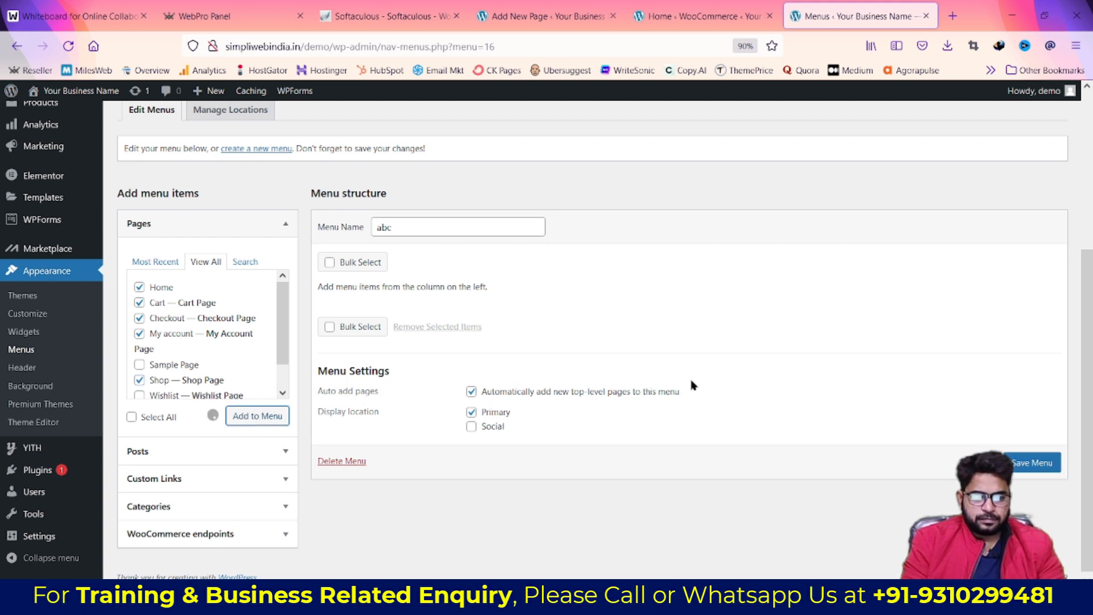
{"action": "scroll", "coordinate": [729, 385], "scroll_direction": "down", "scroll_amount": 2}
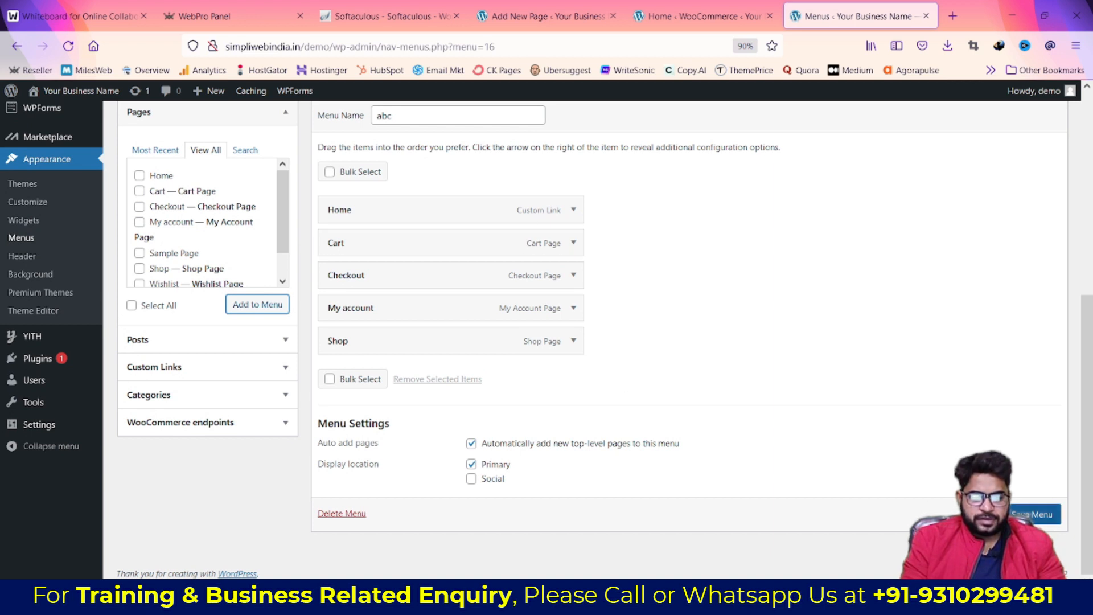
{"action": "left_click", "coordinate": [1037, 514]}
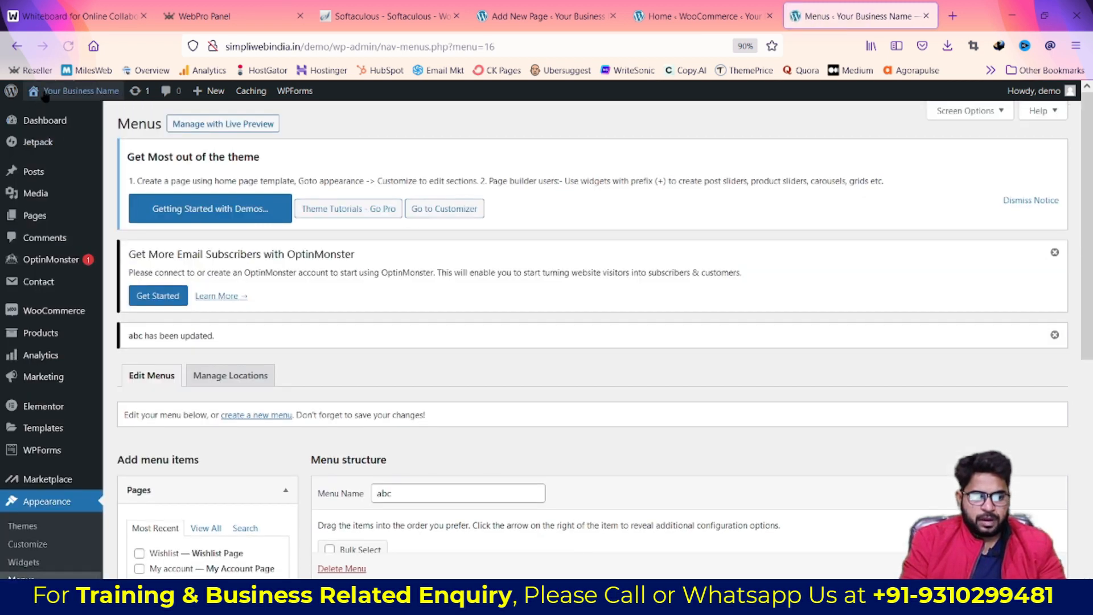
Open the live site in a new tab and check the Shop and Home pages through the navigation menu
{"action": "mouse_move", "coordinate": [46, 92]}
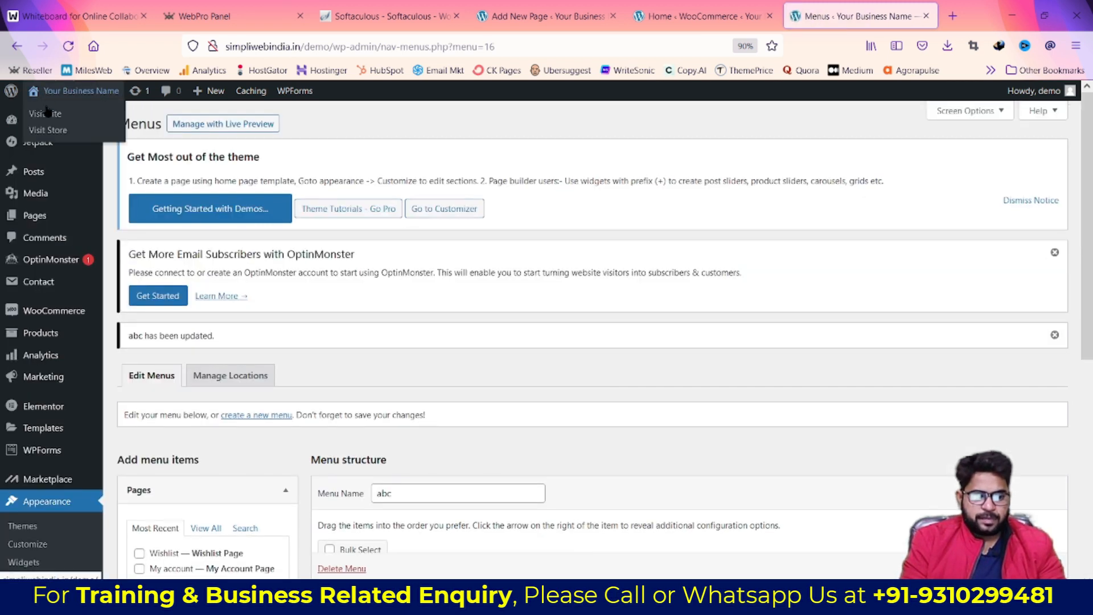
{"action": "left_click", "coordinate": [47, 114]}
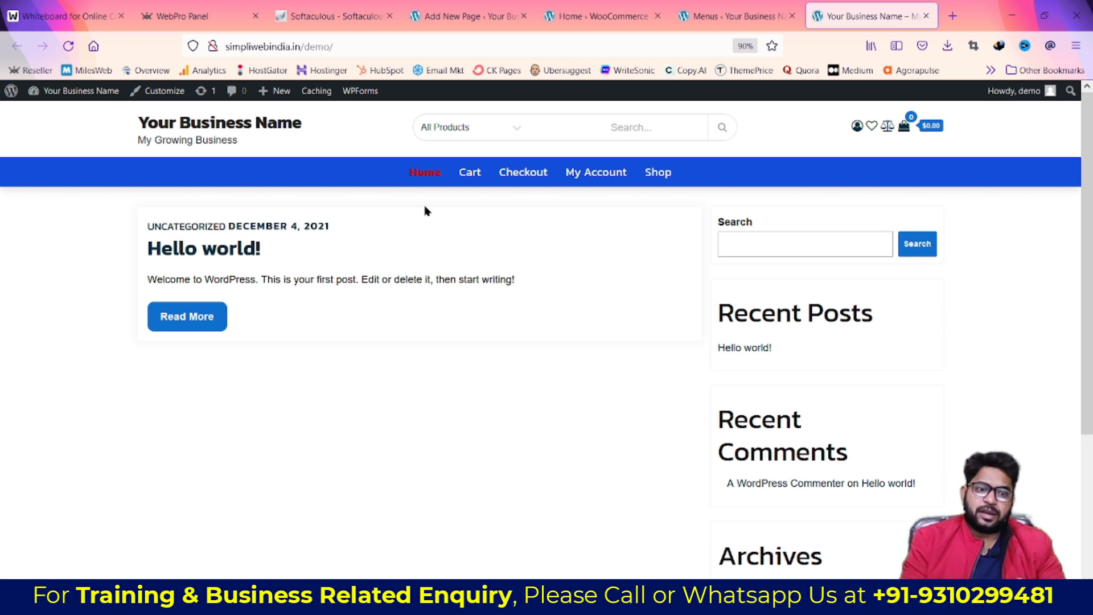
{"action": "left_click", "coordinate": [658, 172]}
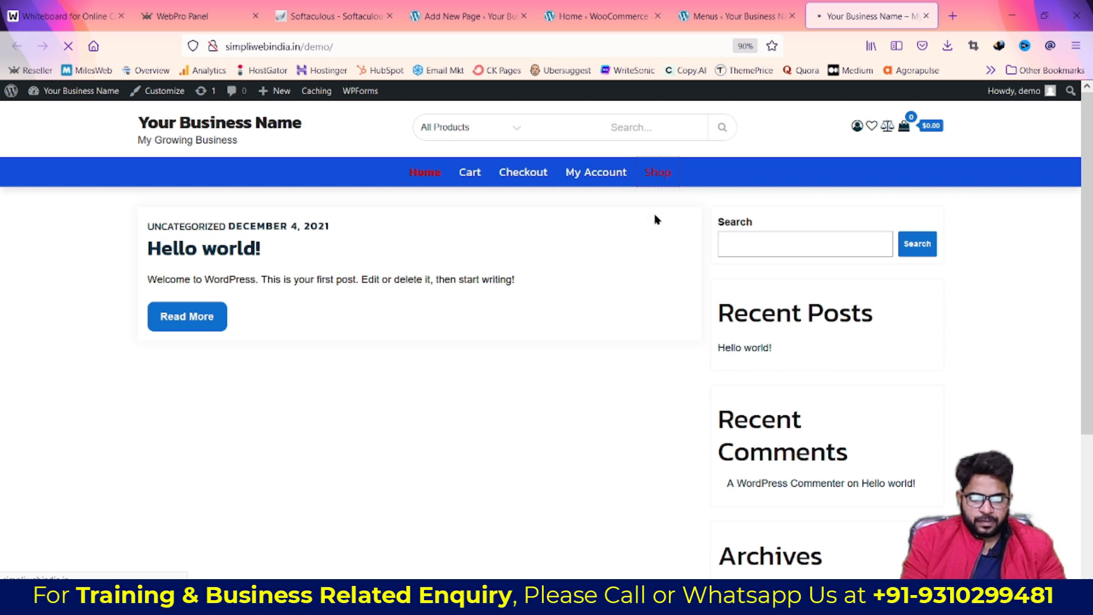
{"action": "scroll", "coordinate": [458, 346], "scroll_direction": "down", "scroll_amount": 1}
{"action": "scroll", "coordinate": [455, 346], "scroll_direction": "down", "scroll_amount": 3}
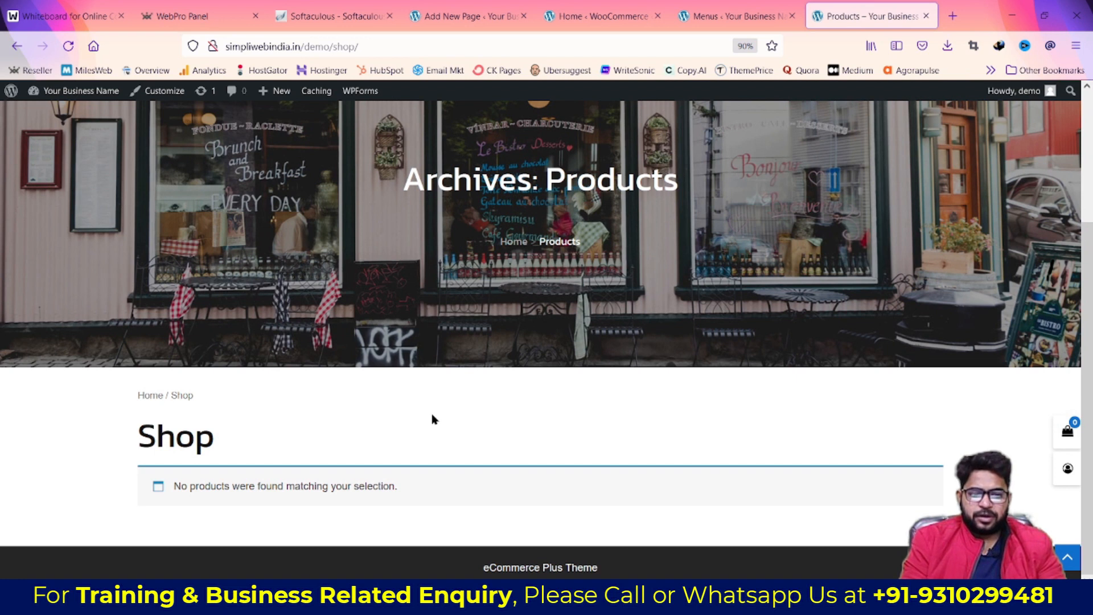
{"action": "scroll", "coordinate": [433, 419], "scroll_direction": "up", "scroll_amount": 4}
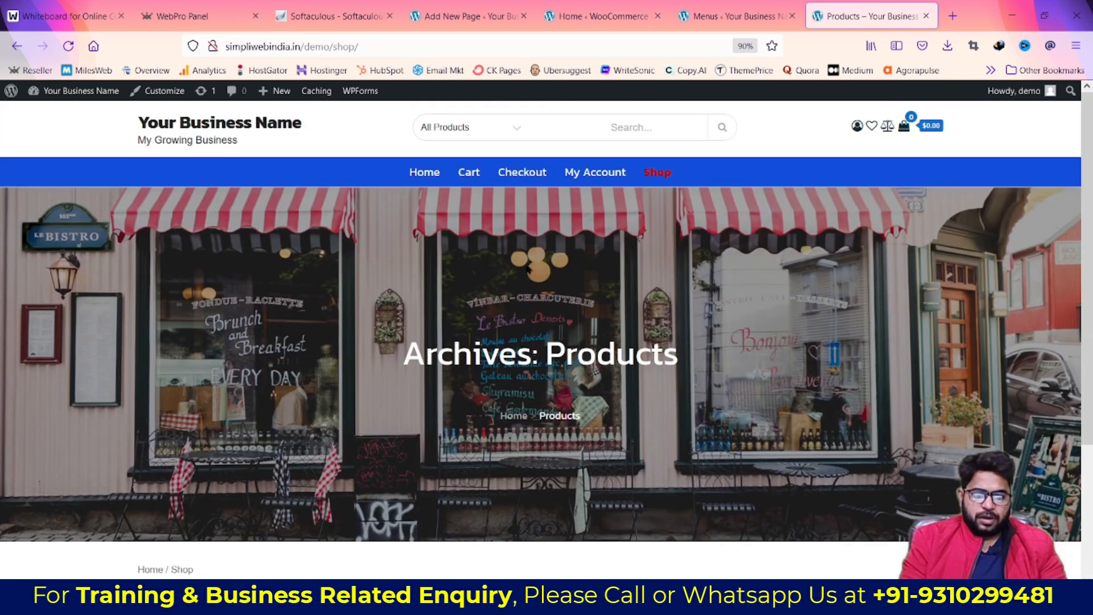
{"action": "left_click", "coordinate": [431, 172]}
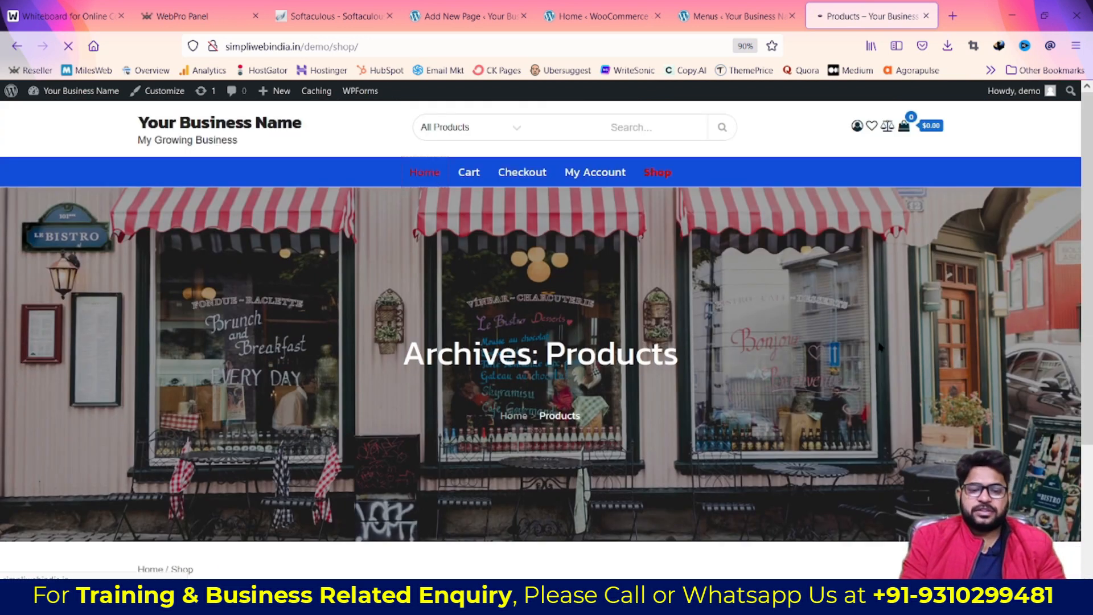
{"action": "scroll", "coordinate": [881, 346], "scroll_direction": "down", "scroll_amount": 3}
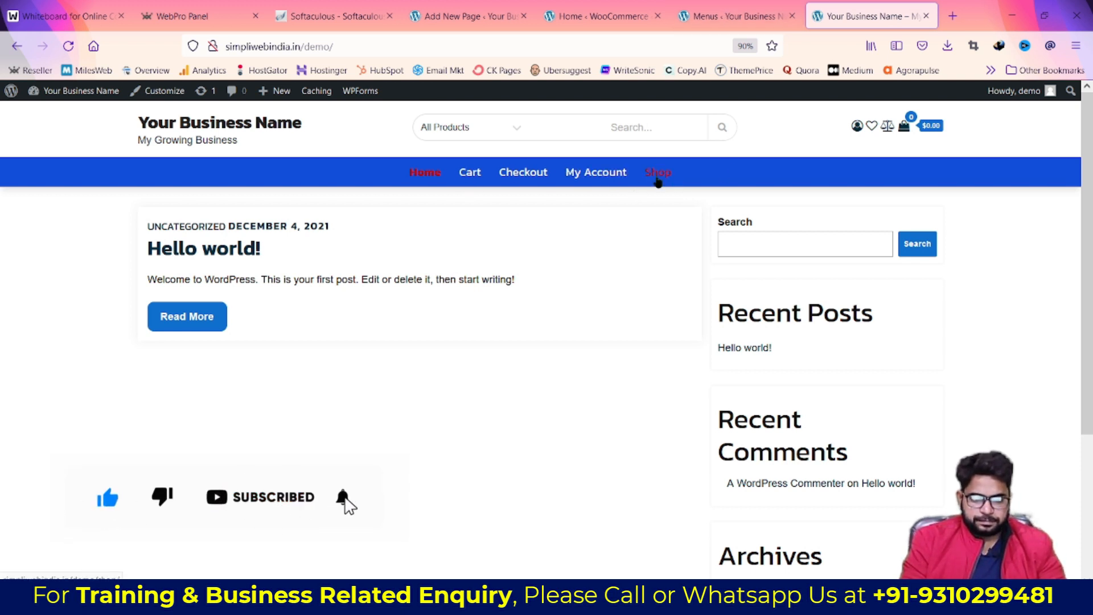
{"action": "left_click", "coordinate": [658, 173]}
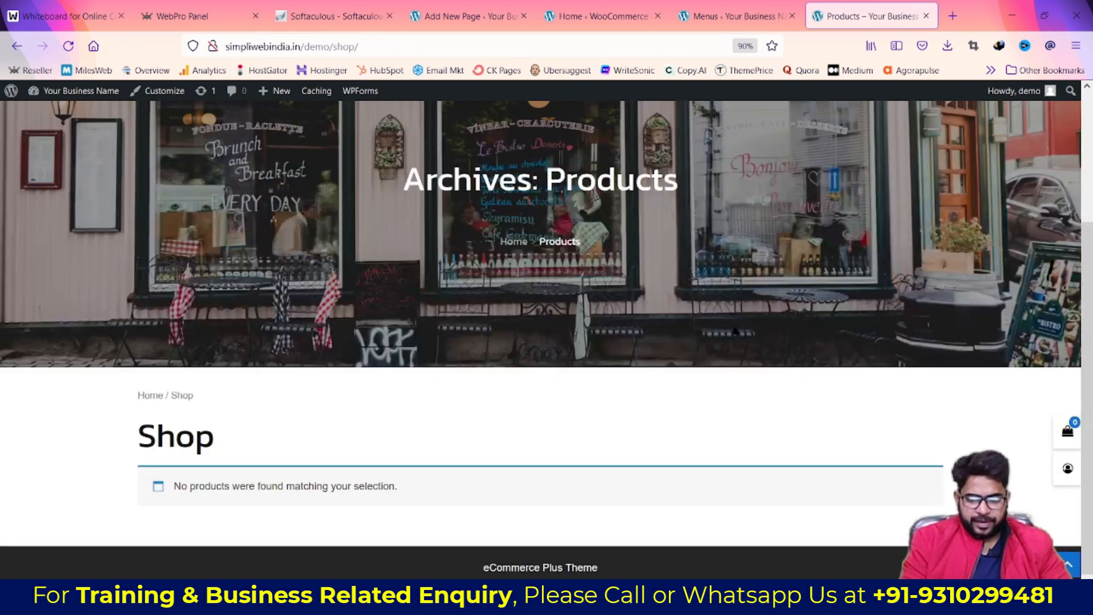
Review the live Shop page's header and navigation menu alongside the theme notice on the Menus admin page
{"action": "scroll", "coordinate": [735, 332], "scroll_direction": "up", "scroll_amount": 3}
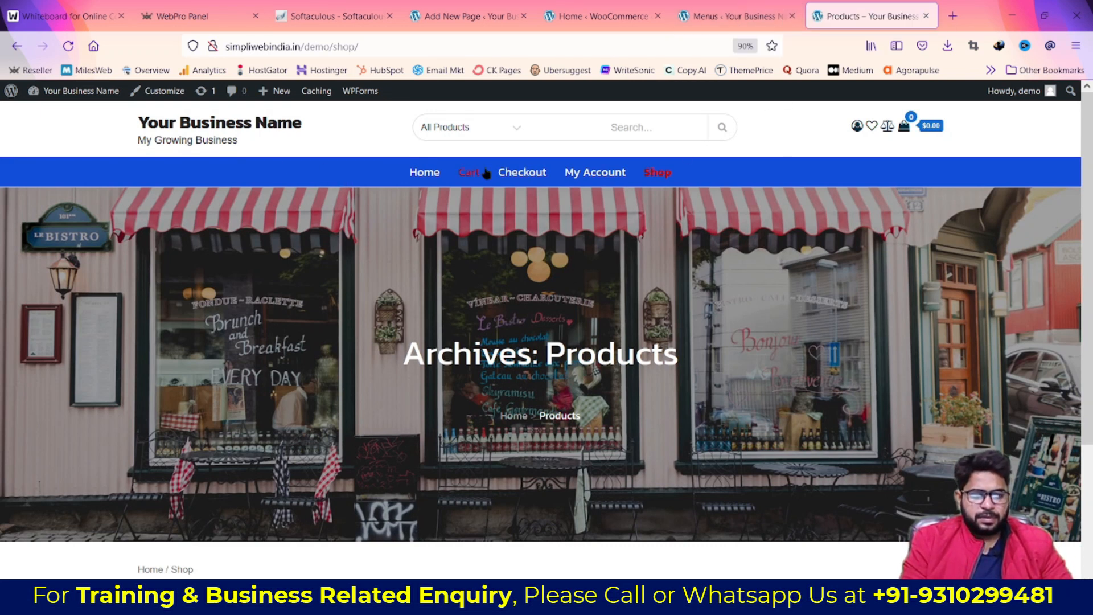
{"action": "left_click", "coordinate": [739, 24]}
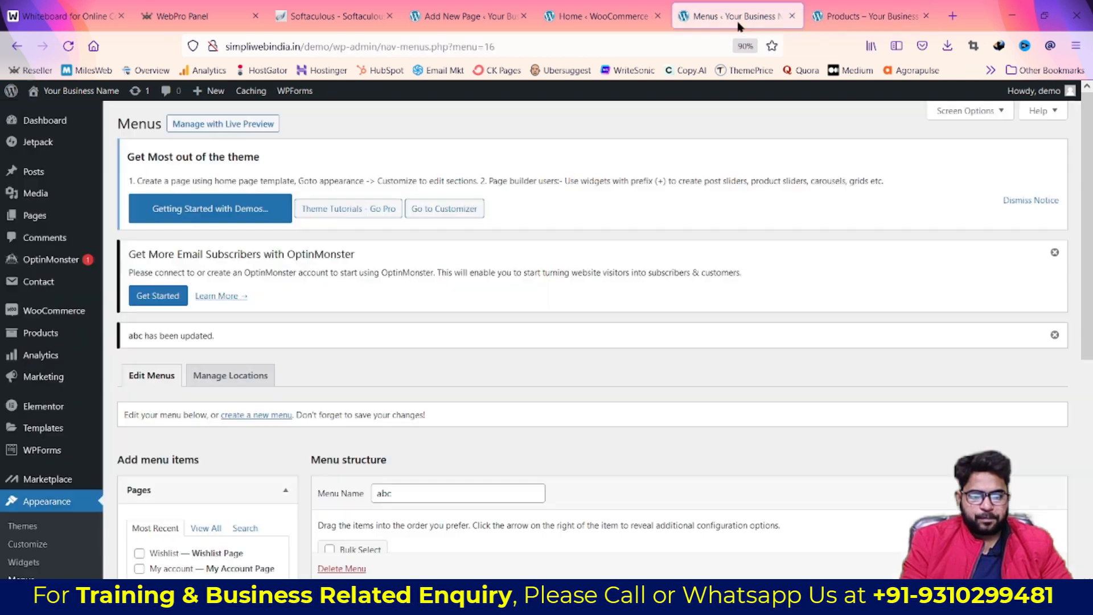
{"action": "left_click_drag", "start_coordinate": [127, 155], "coordinate": [338, 160]}
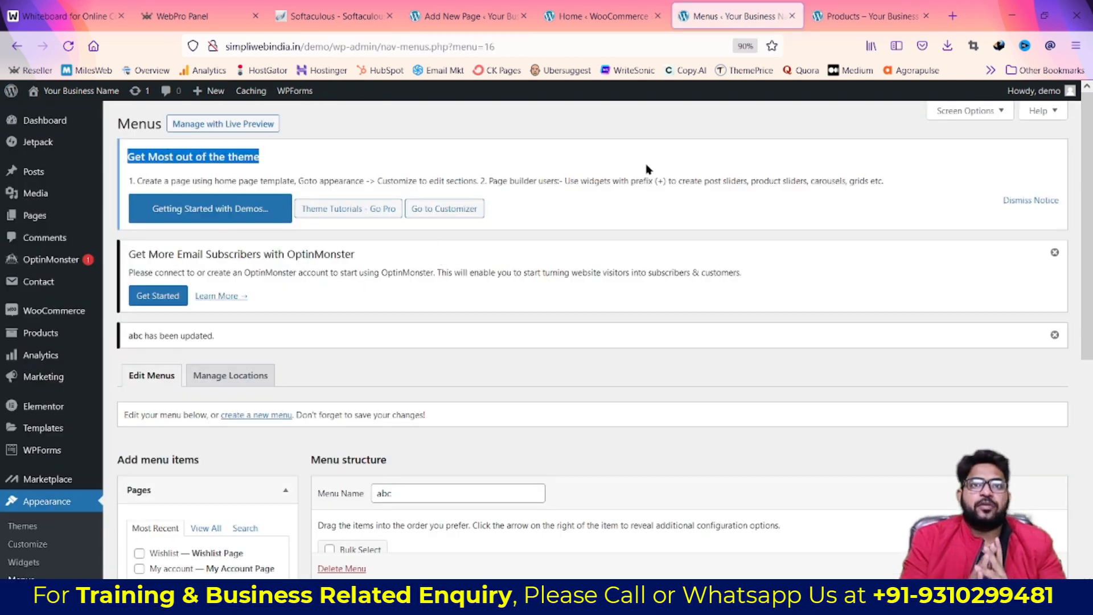
{"action": "left_click", "coordinate": [877, 13]}
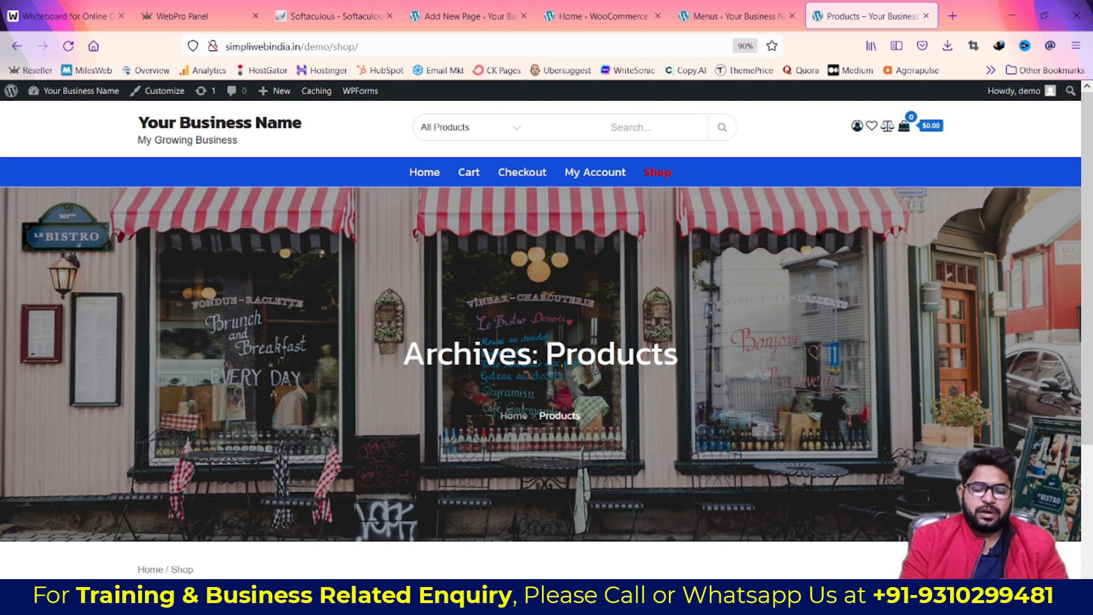
Examine the WooCommerce home page's store setup checklist and the suggestions listed below it
{"action": "left_click", "coordinate": [621, 8]}
{"action": "left_click", "coordinate": [746, 12]}
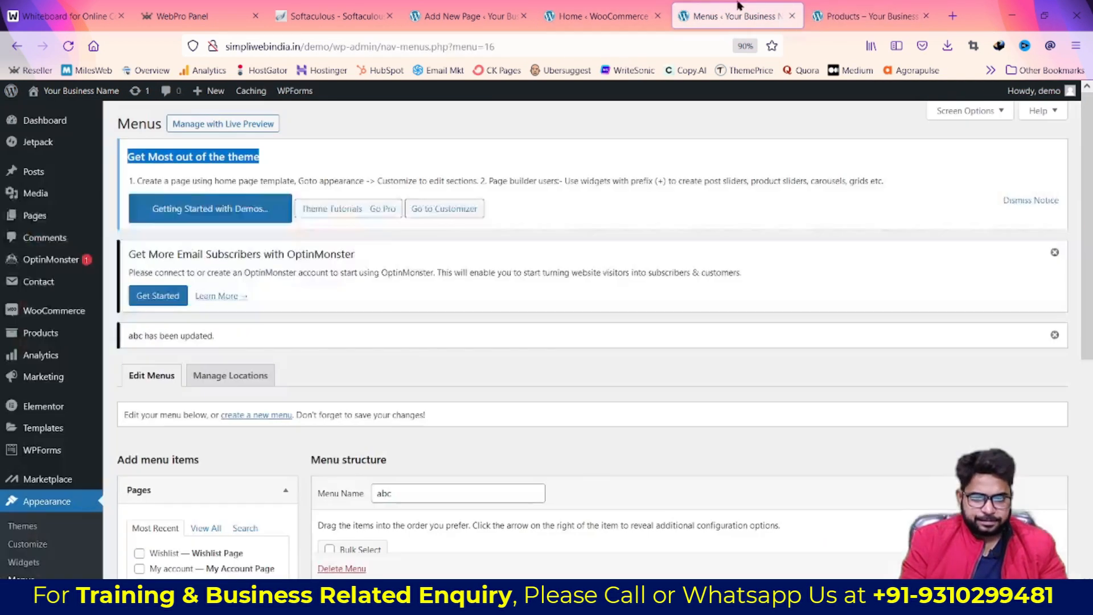
{"action": "left_click", "coordinate": [612, 11]}
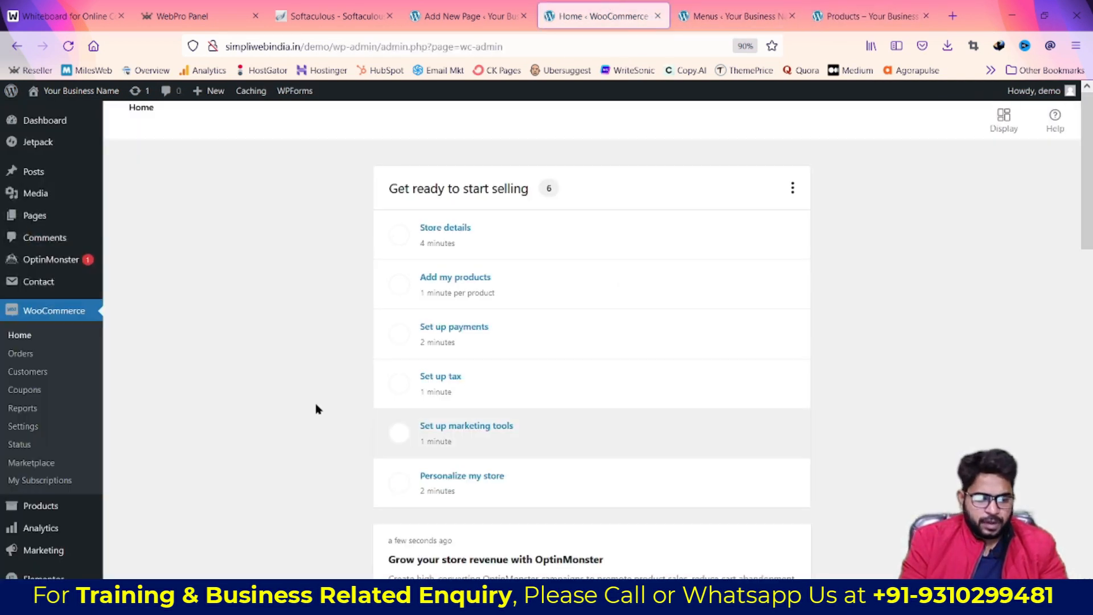
{"action": "scroll", "coordinate": [330, 393], "scroll_direction": "down", "scroll_amount": 5}
{"action": "scroll", "coordinate": [343, 380], "scroll_direction": "up", "scroll_amount": 4}
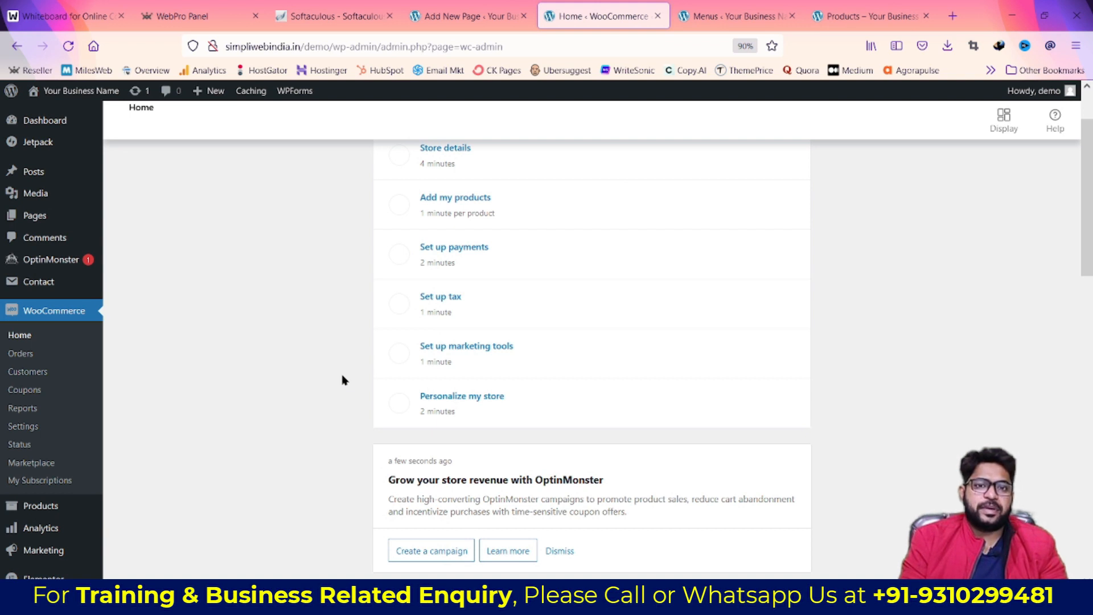
{"action": "scroll", "coordinate": [342, 379], "scroll_direction": "down", "scroll_amount": 4}
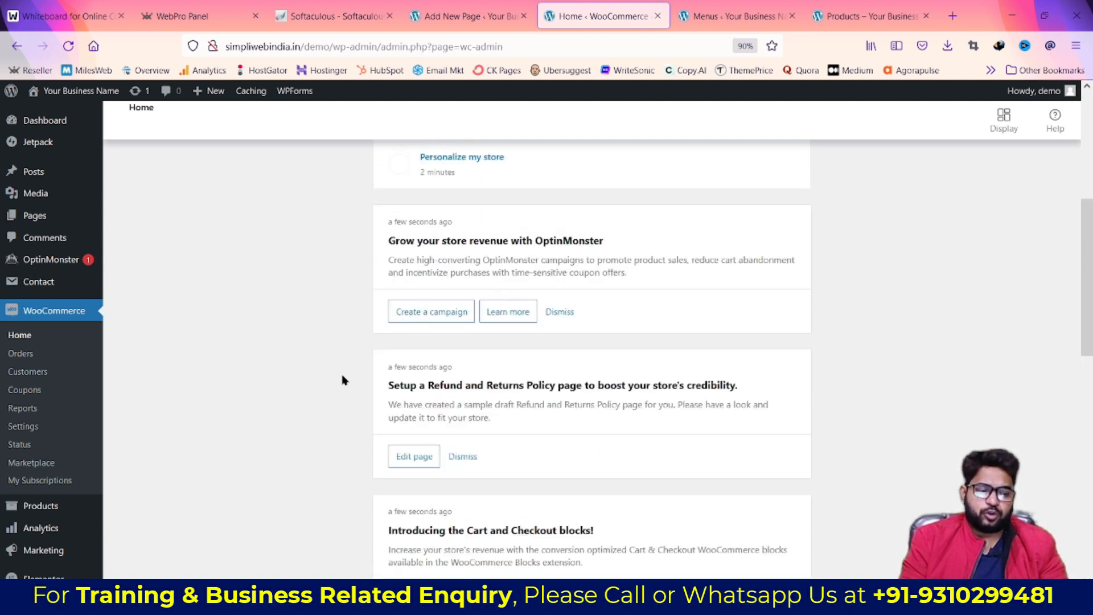